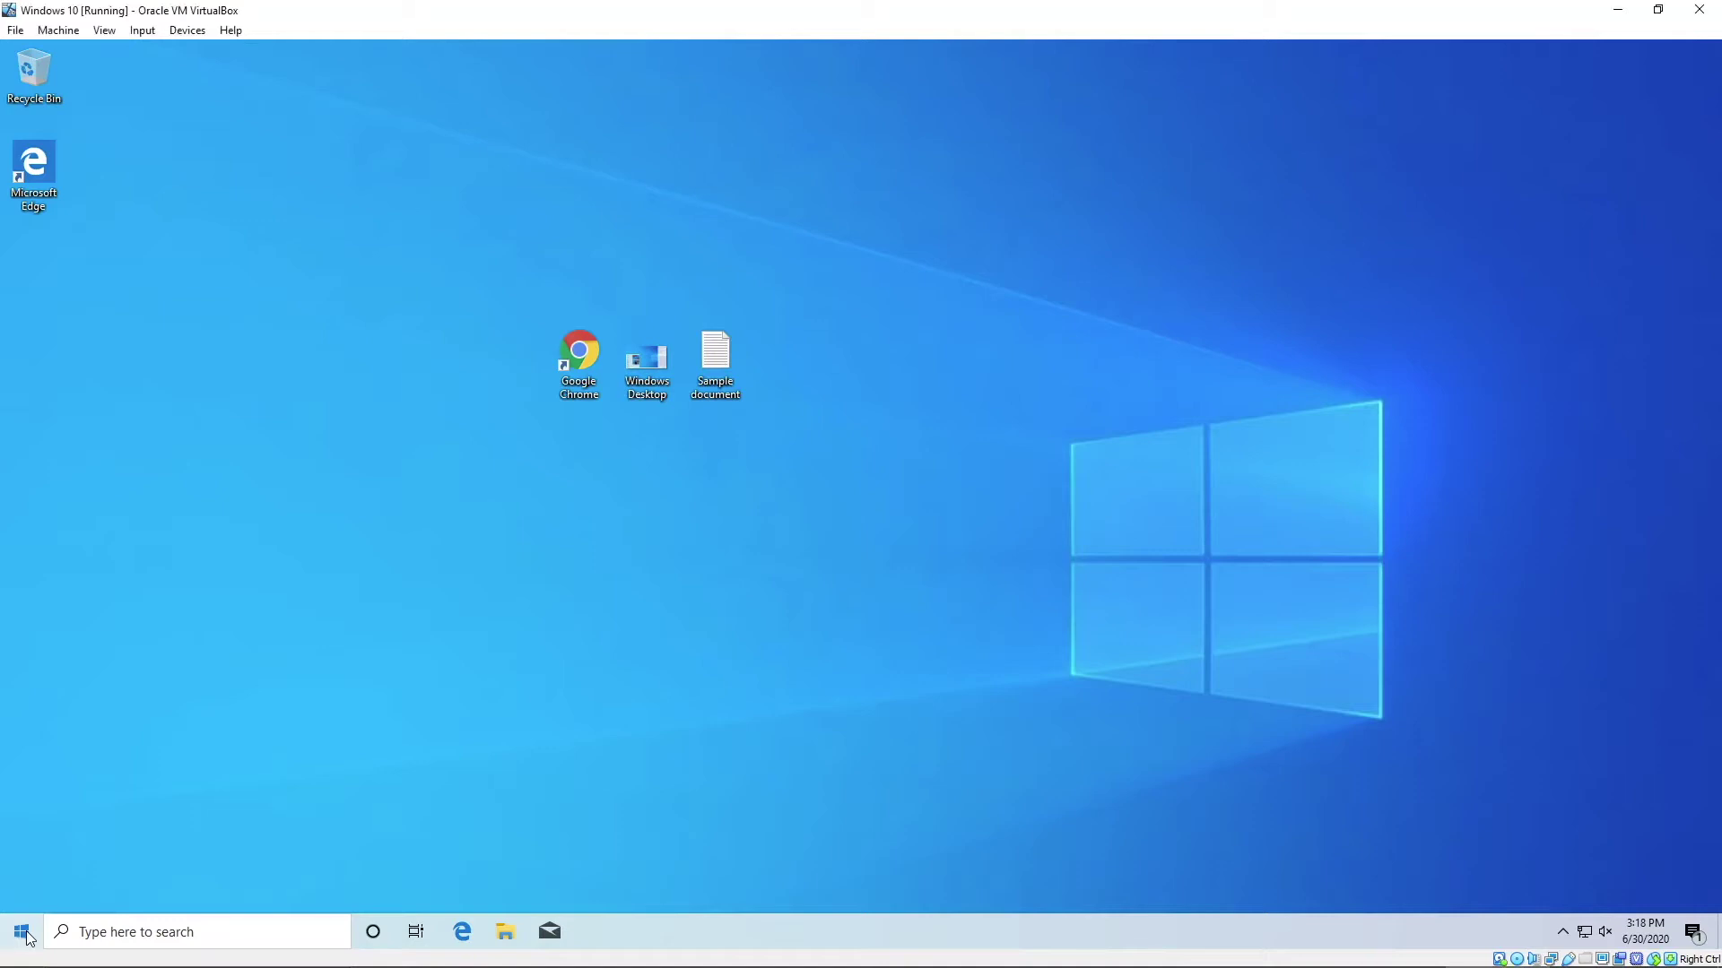
# Open Settings from the Start menu and maximize its window.
pyautogui.click(27, 938)
pyautogui.moveTo(26, 853)
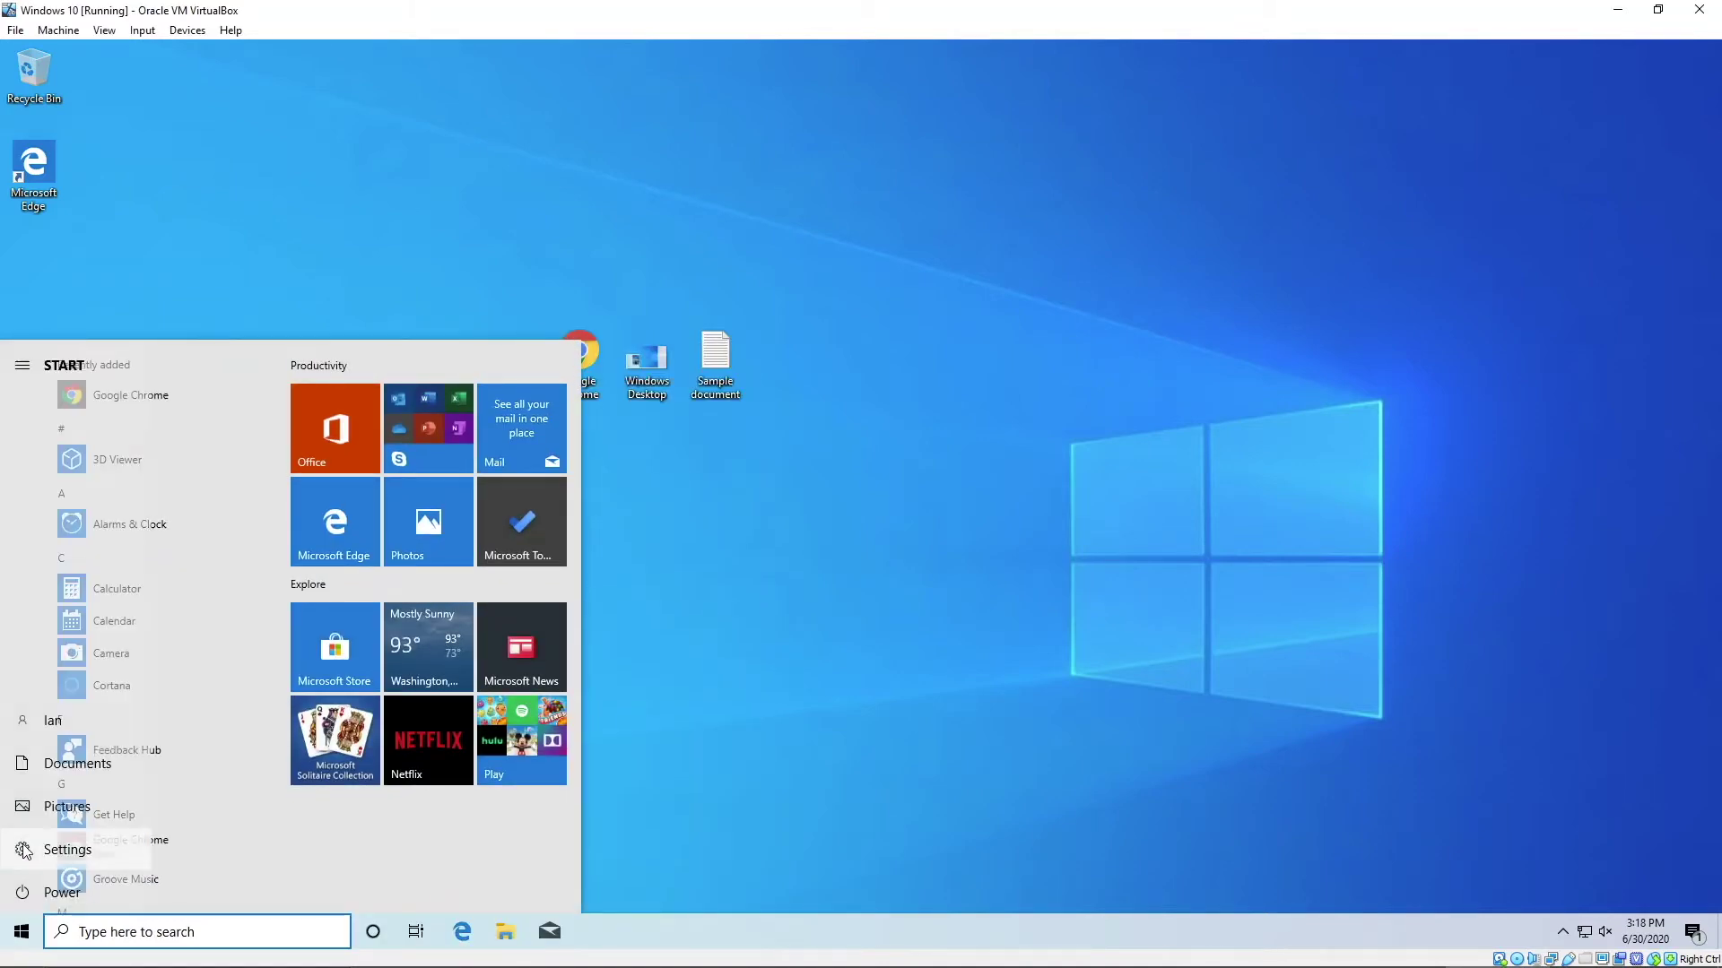
pyautogui.click(25, 851)
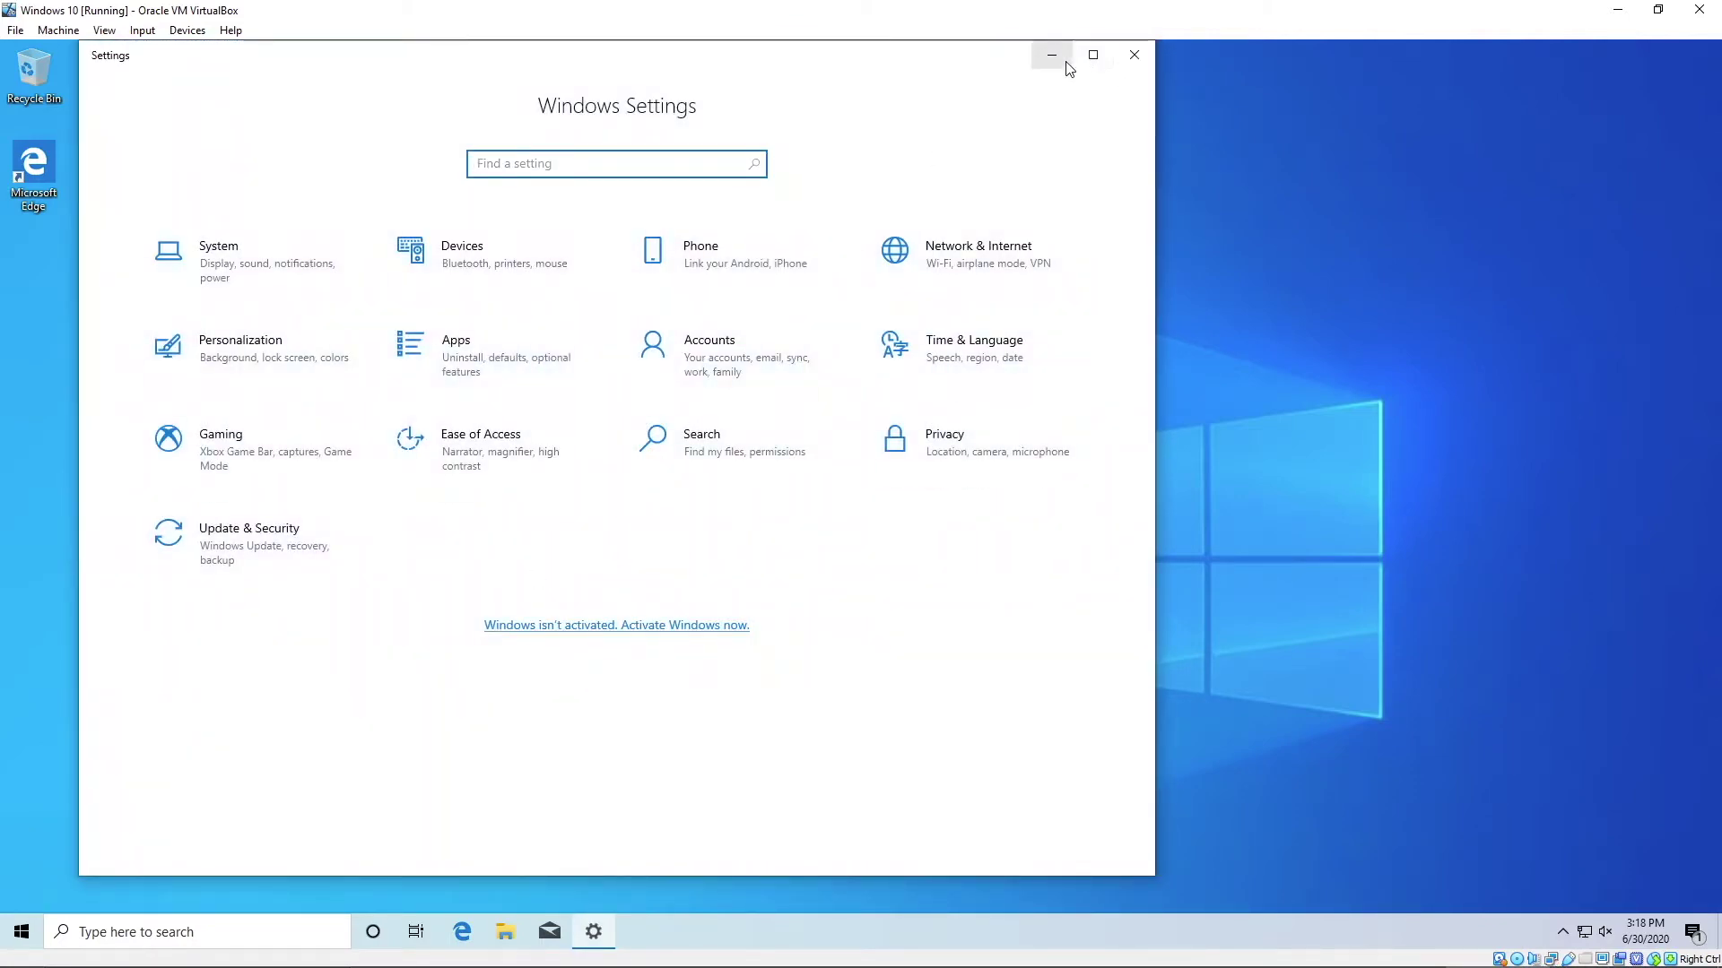
pyautogui.click(1093, 56)
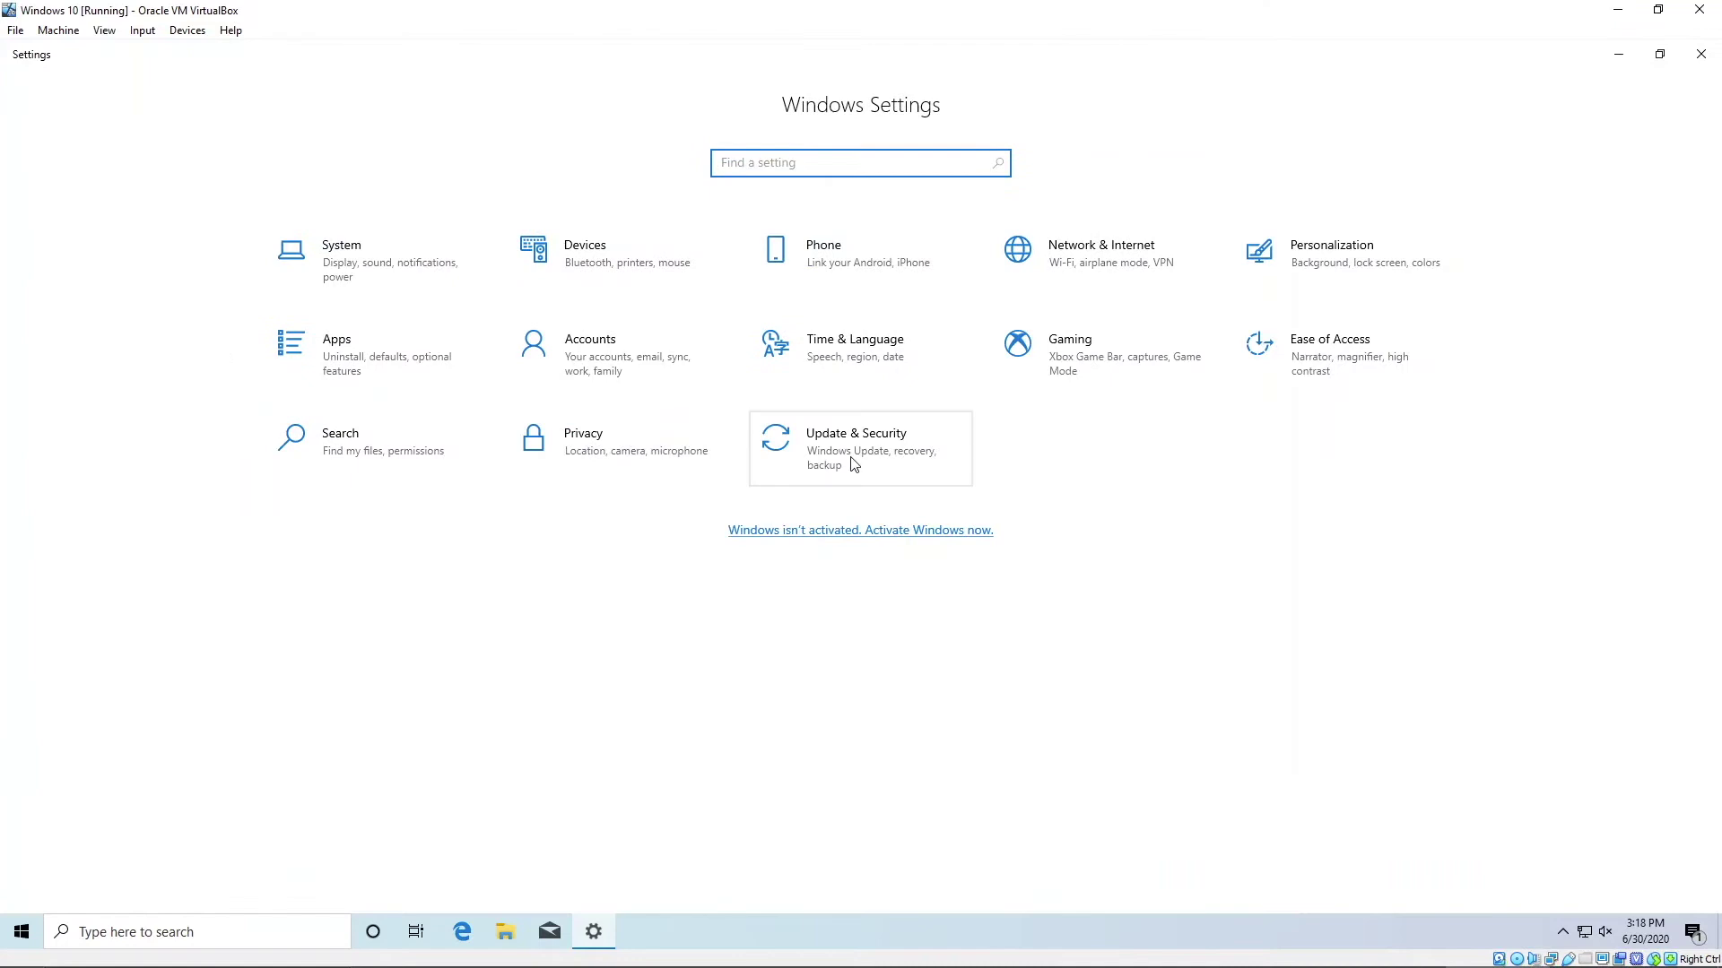
# Go to Update & Security > Recovery and start Reset this PC.
pyautogui.click(1027, 513)
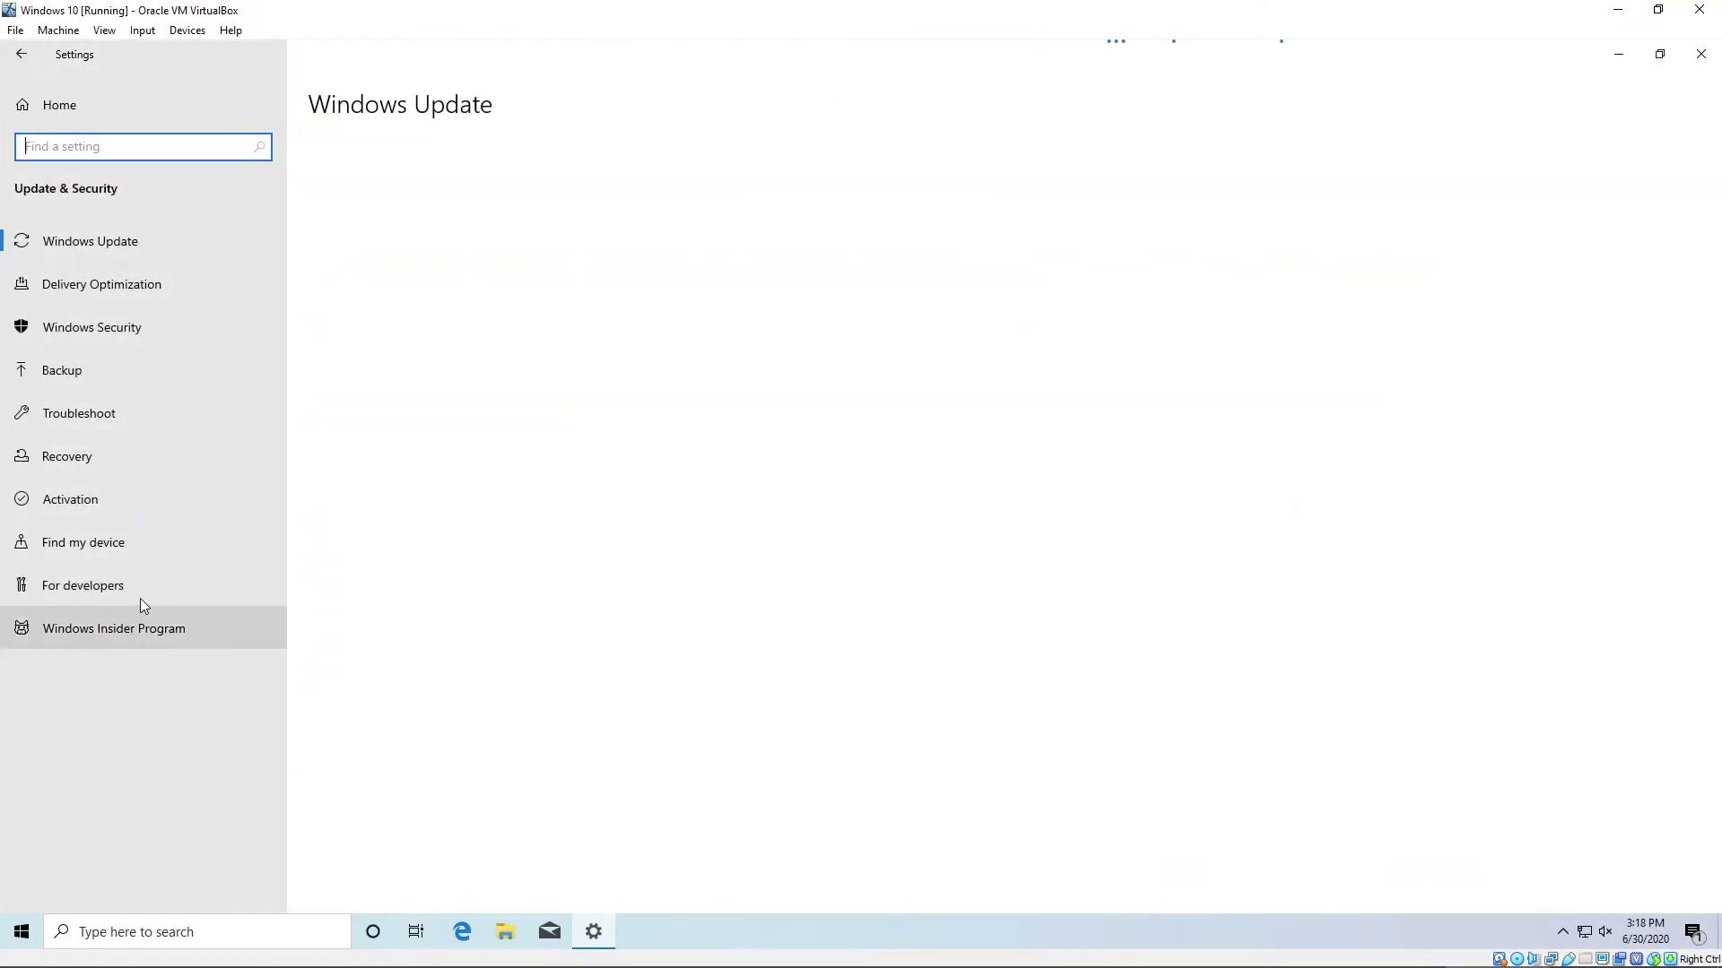
pyautogui.click(131, 456)
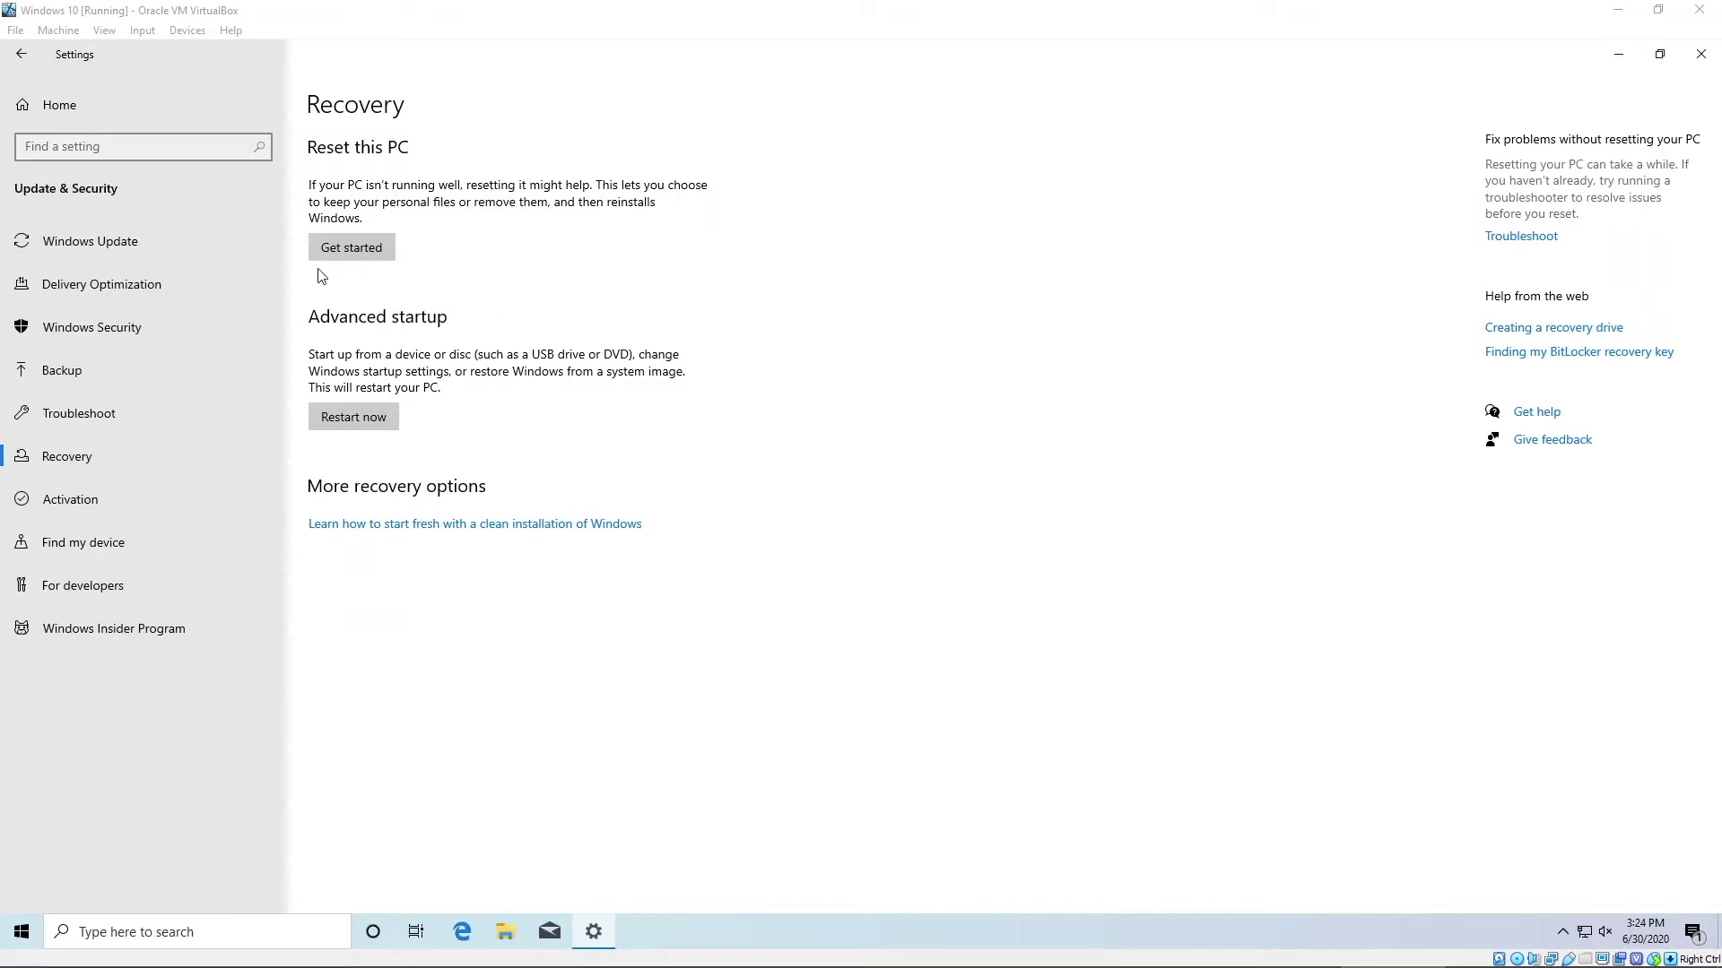
pyautogui.click(352, 248)
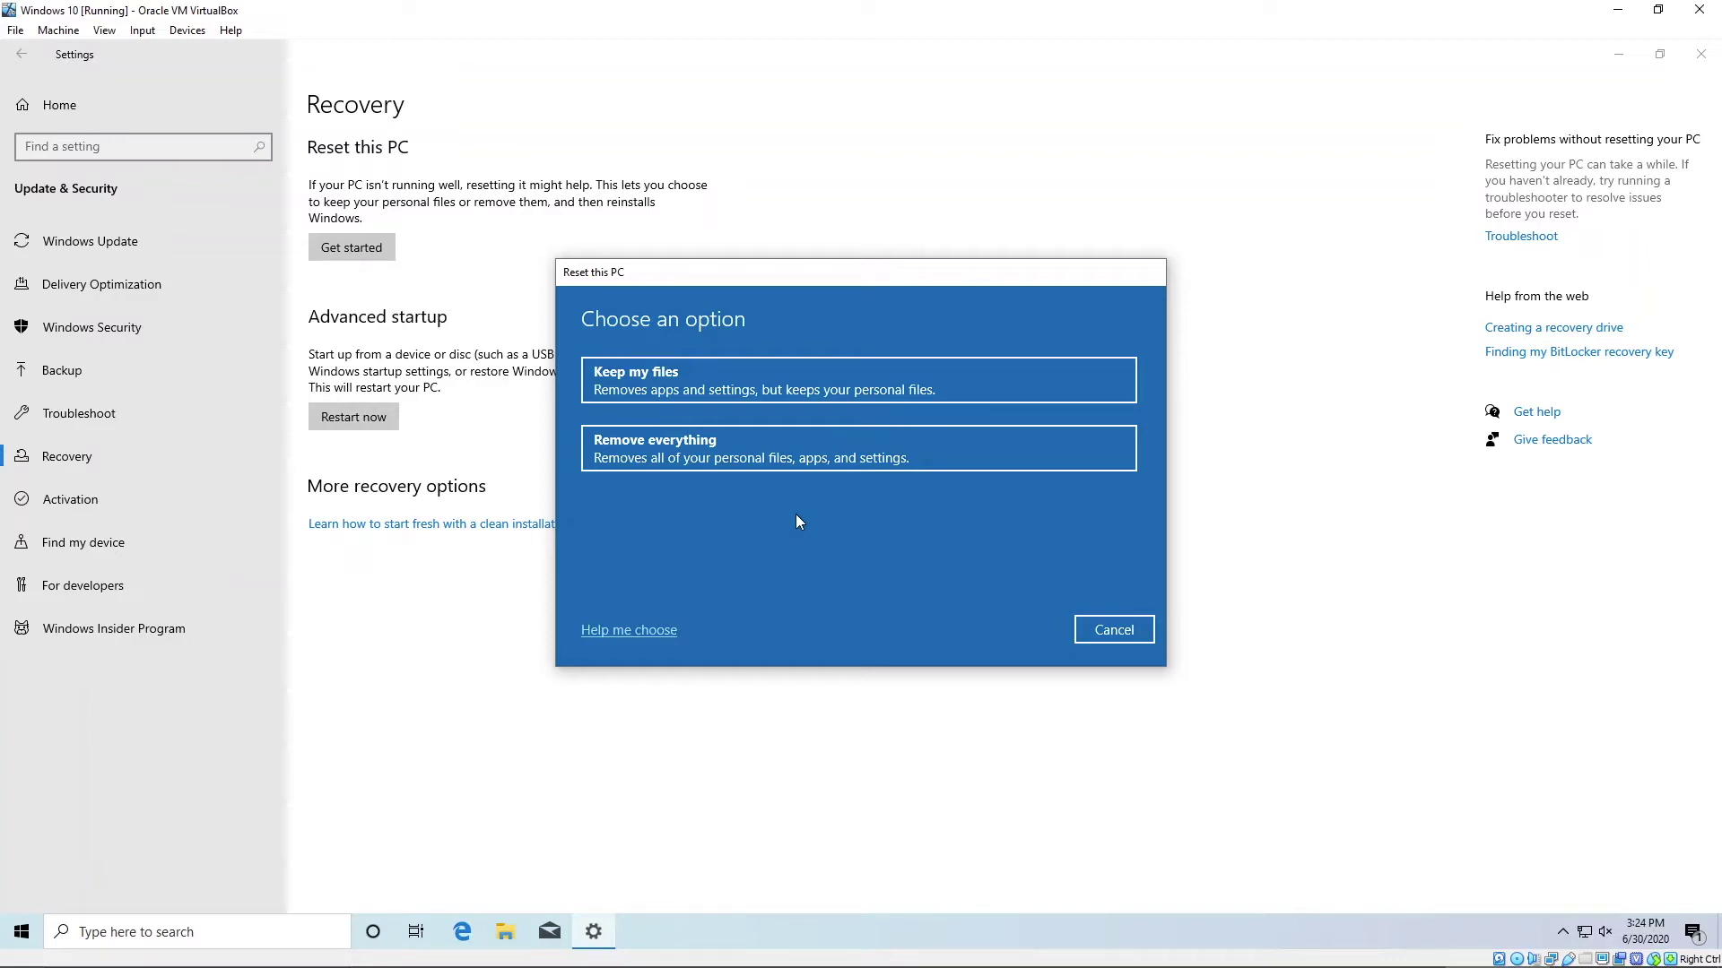
# Cancel the reset, minimize and restore Settings, then start Reset this PC again.
pyautogui.click(1119, 630)
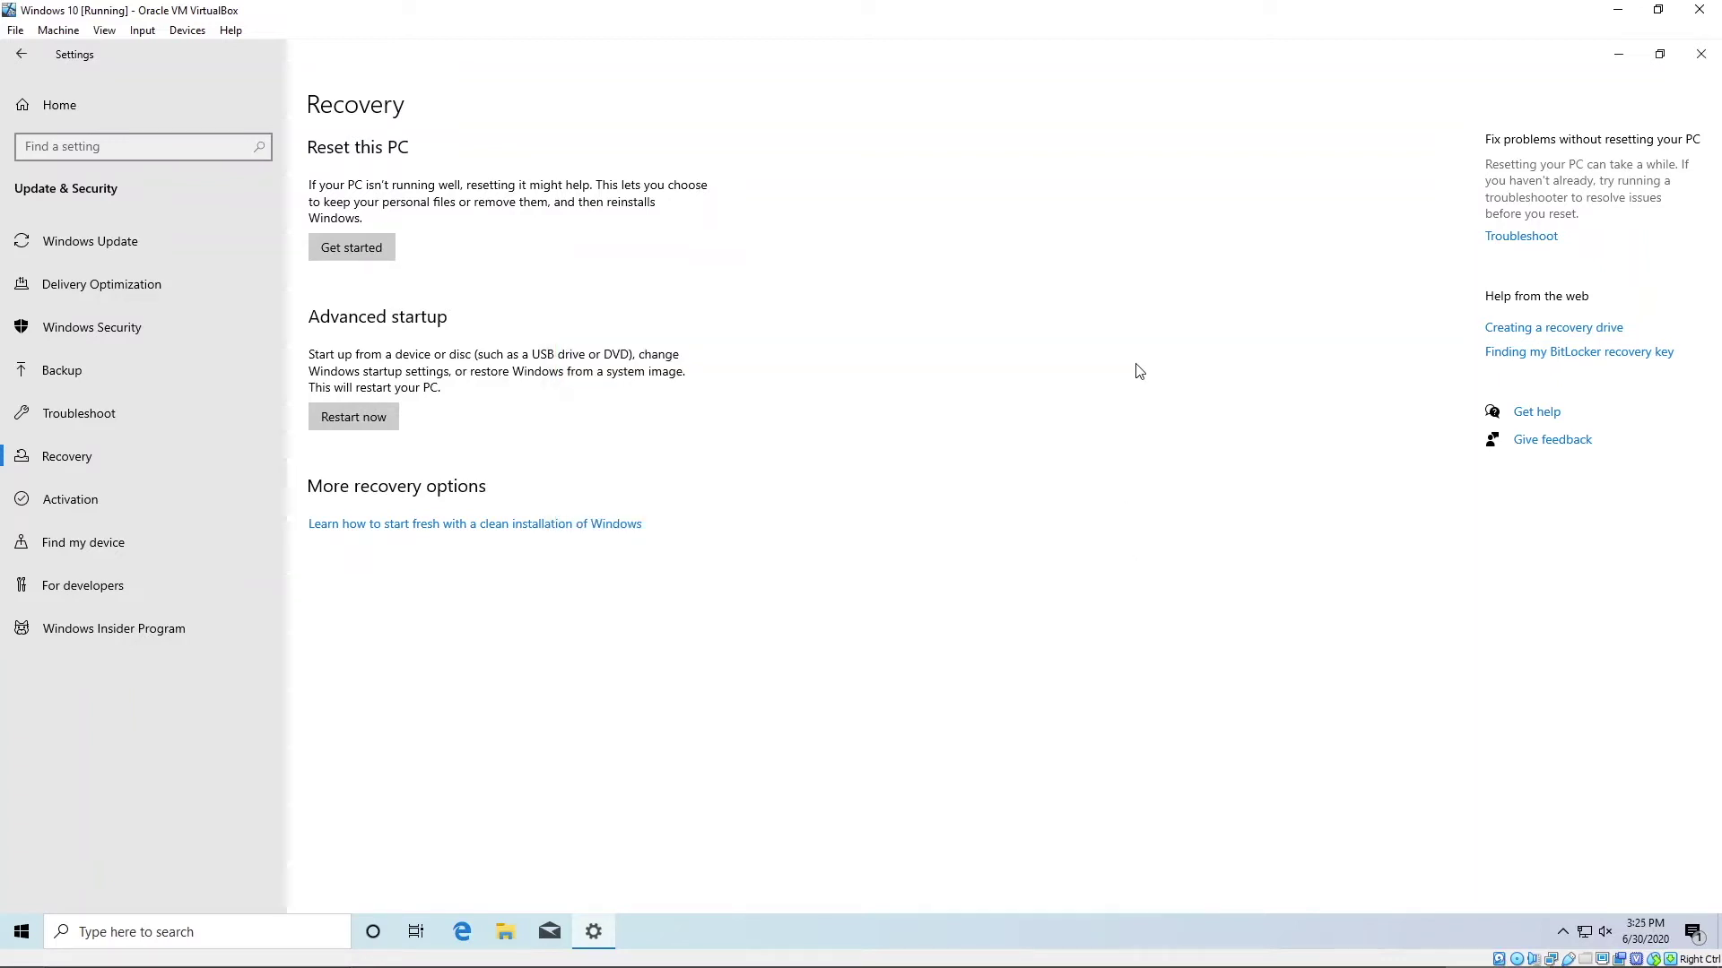
pyautogui.click(1619, 53)
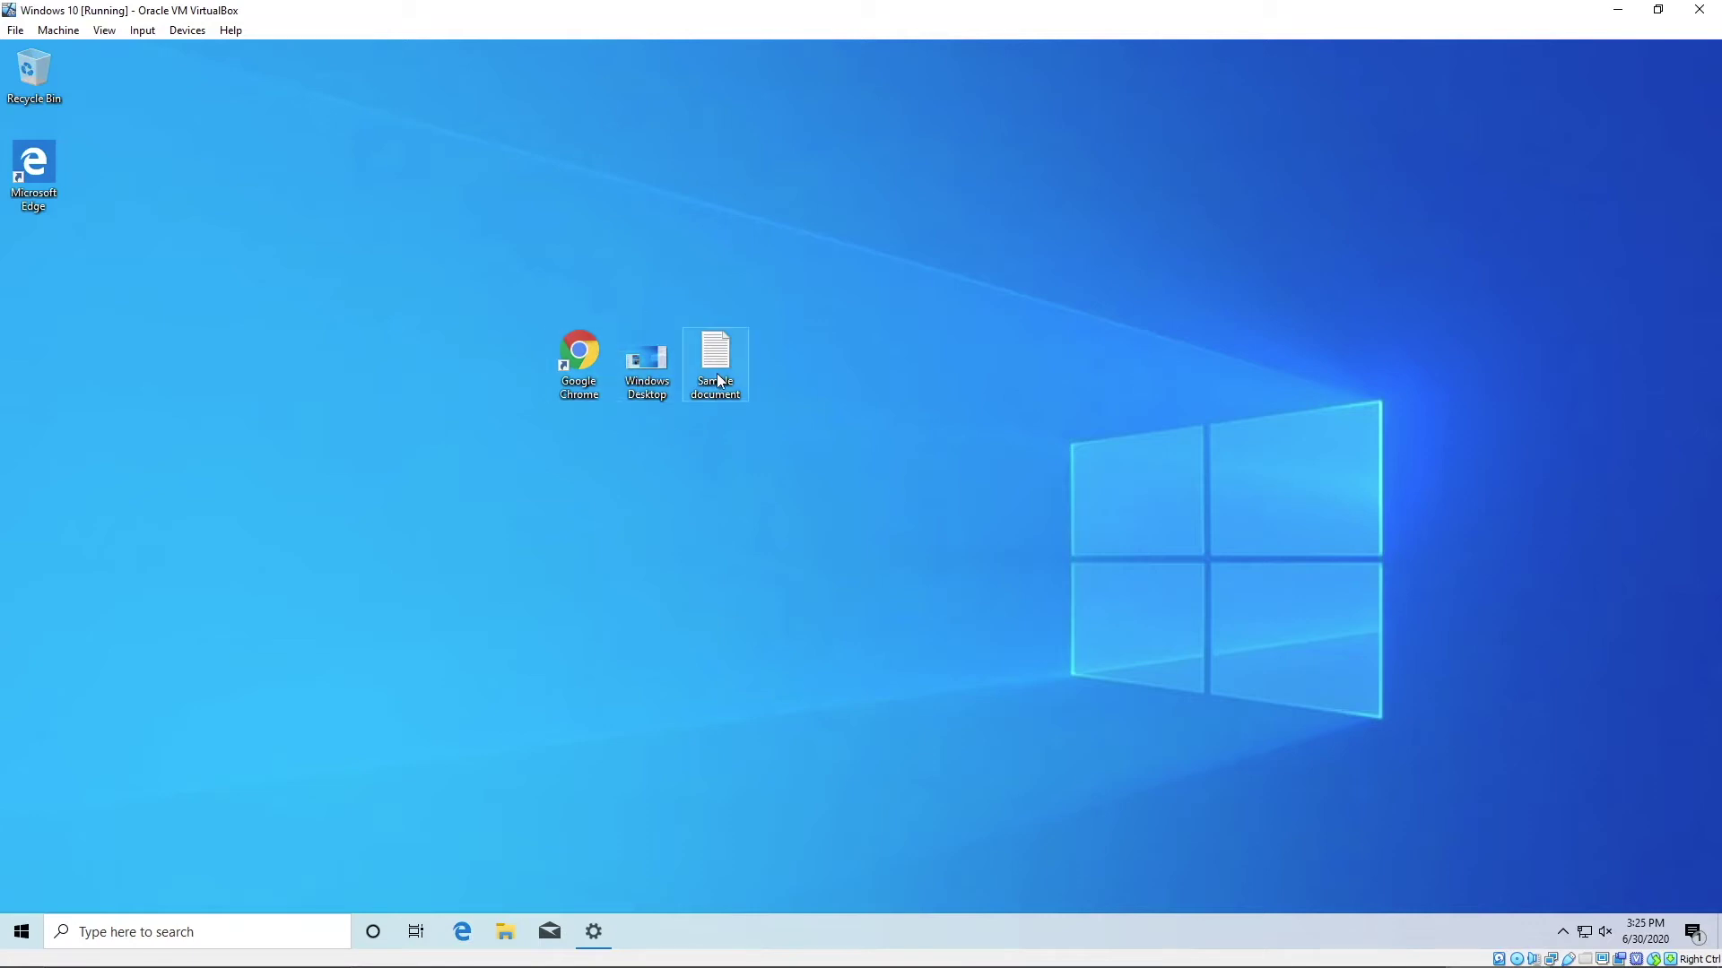
pyautogui.click(594, 932)
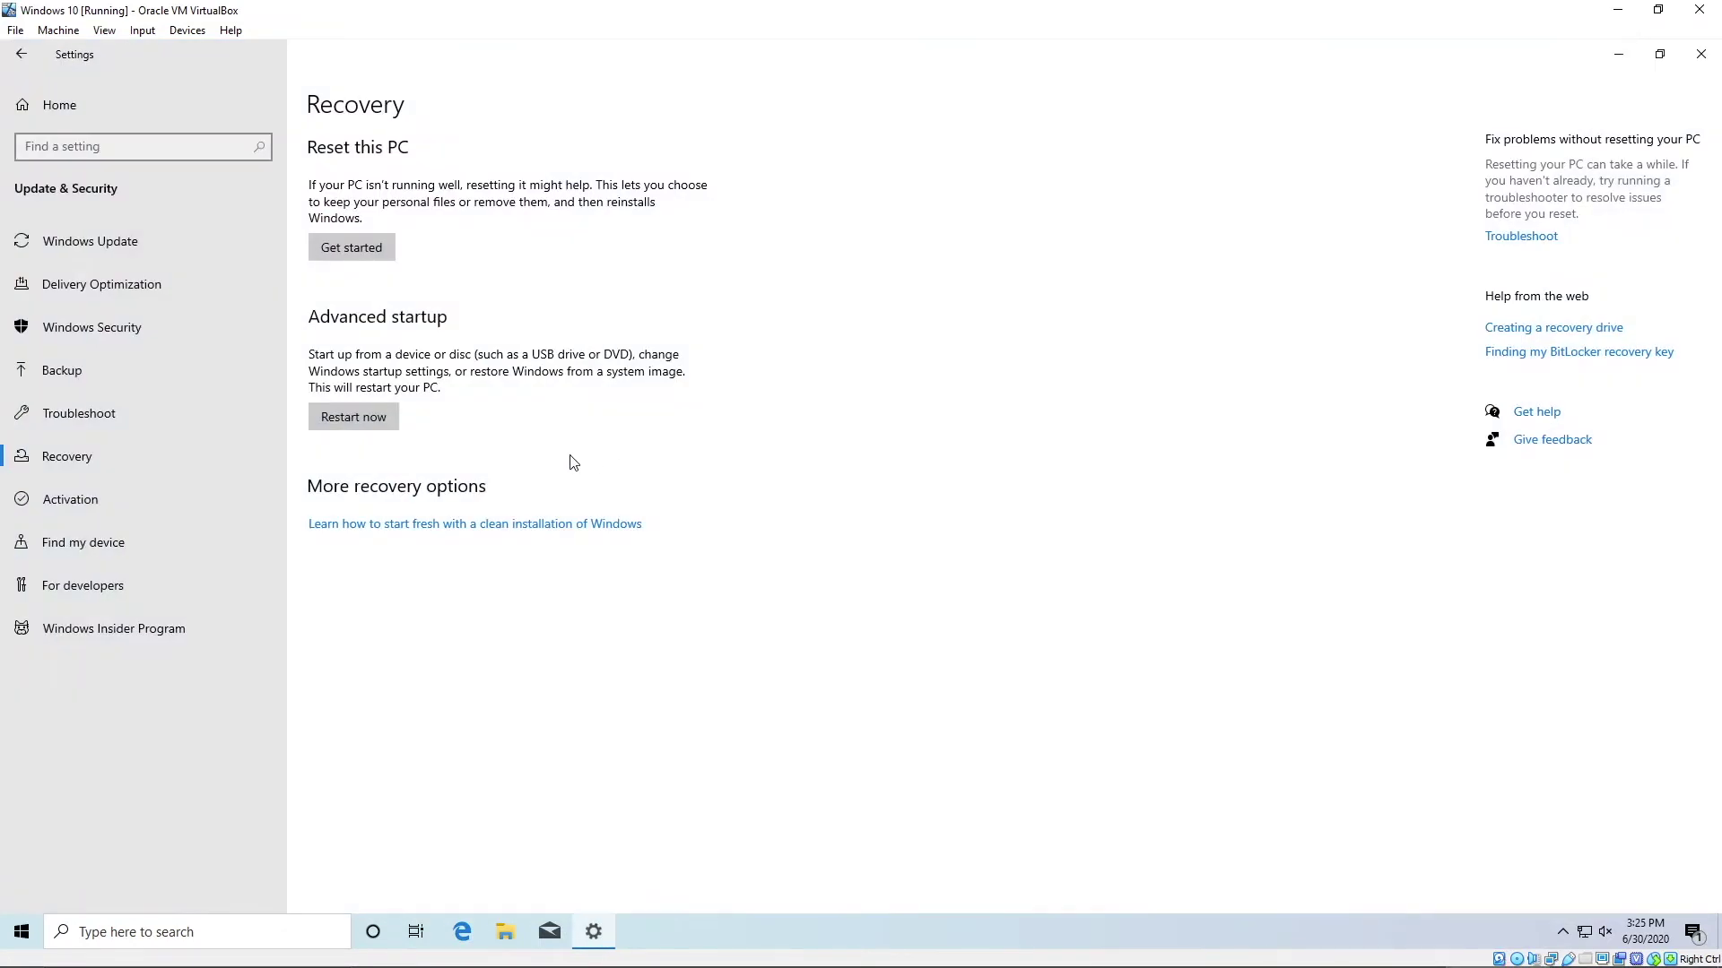
pyautogui.click(362, 246)
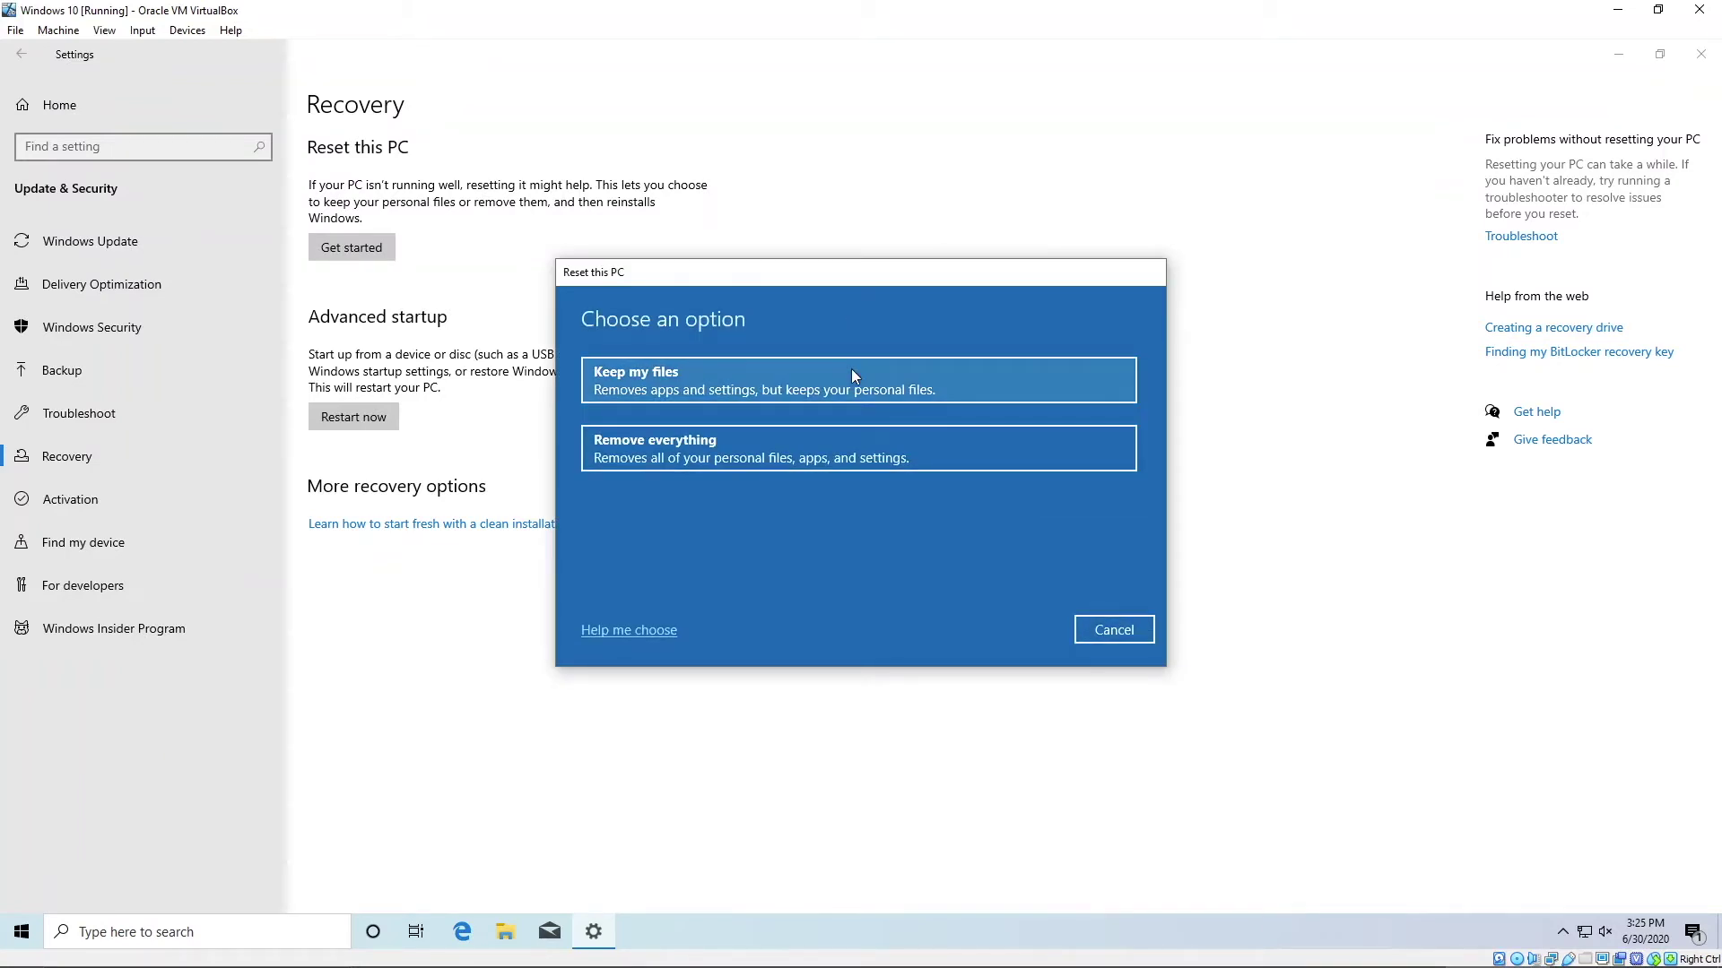
# Choose Keep my files as the reset option.
pyautogui.click(752, 380)
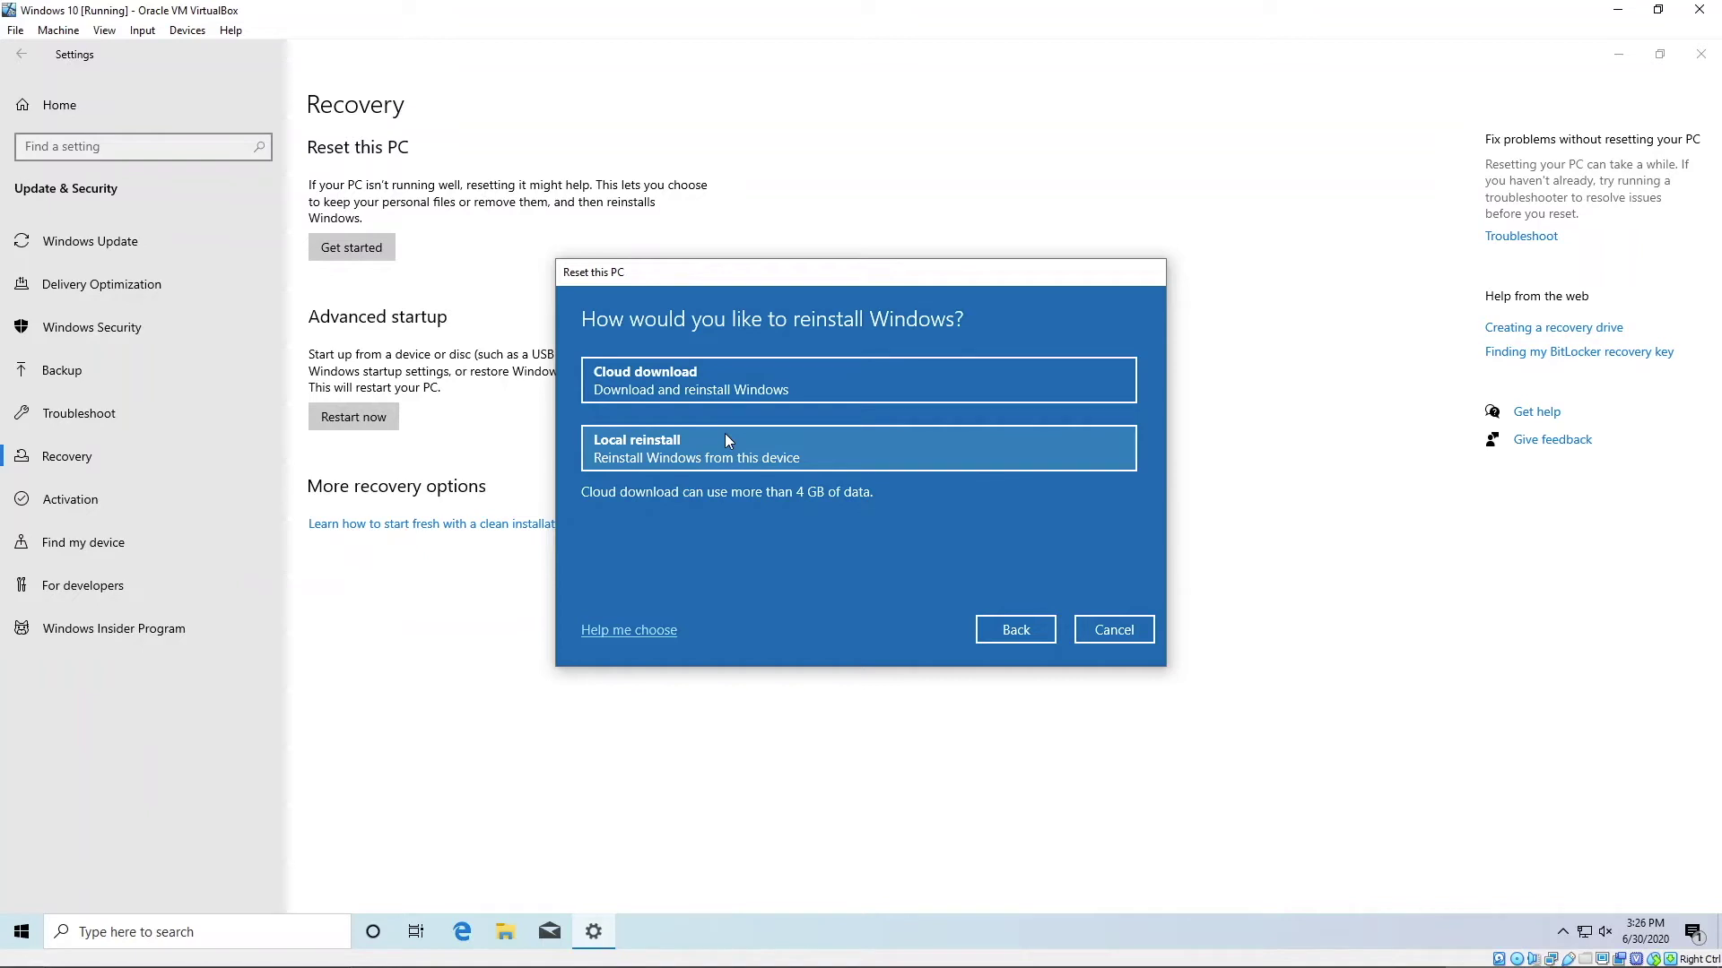
# Choose Local reinstall, review the apps that will be removed, and return to the reset summary.
pyautogui.click(815, 443)
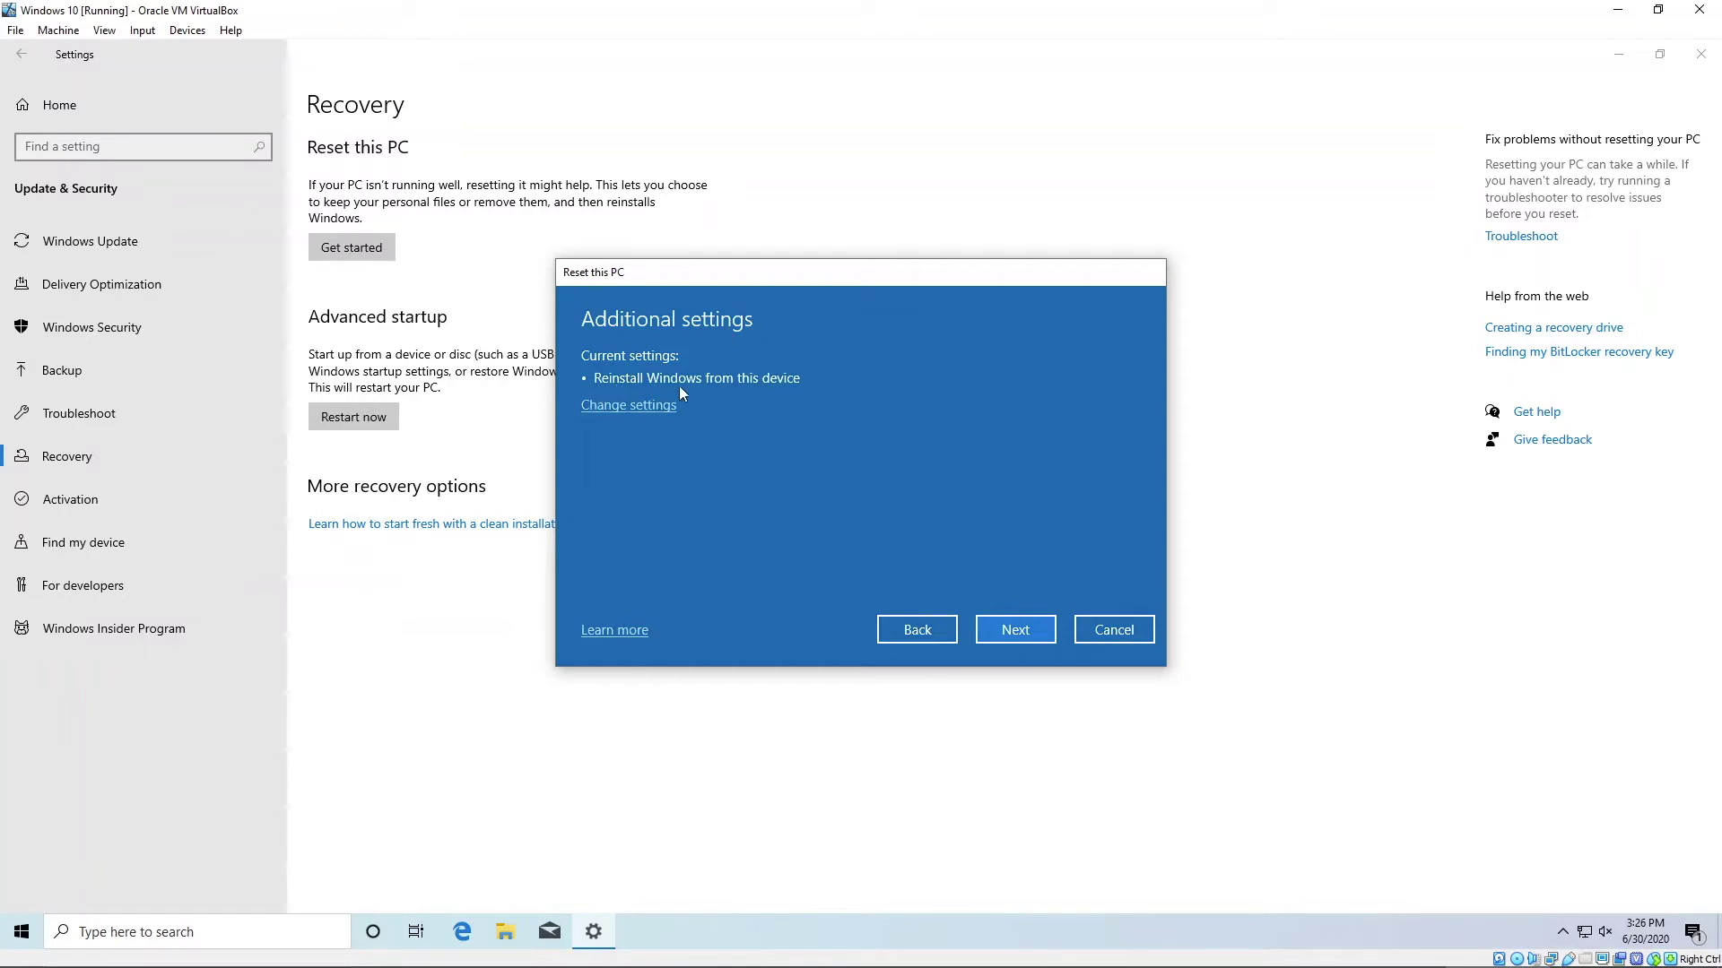
pyautogui.click(1011, 630)
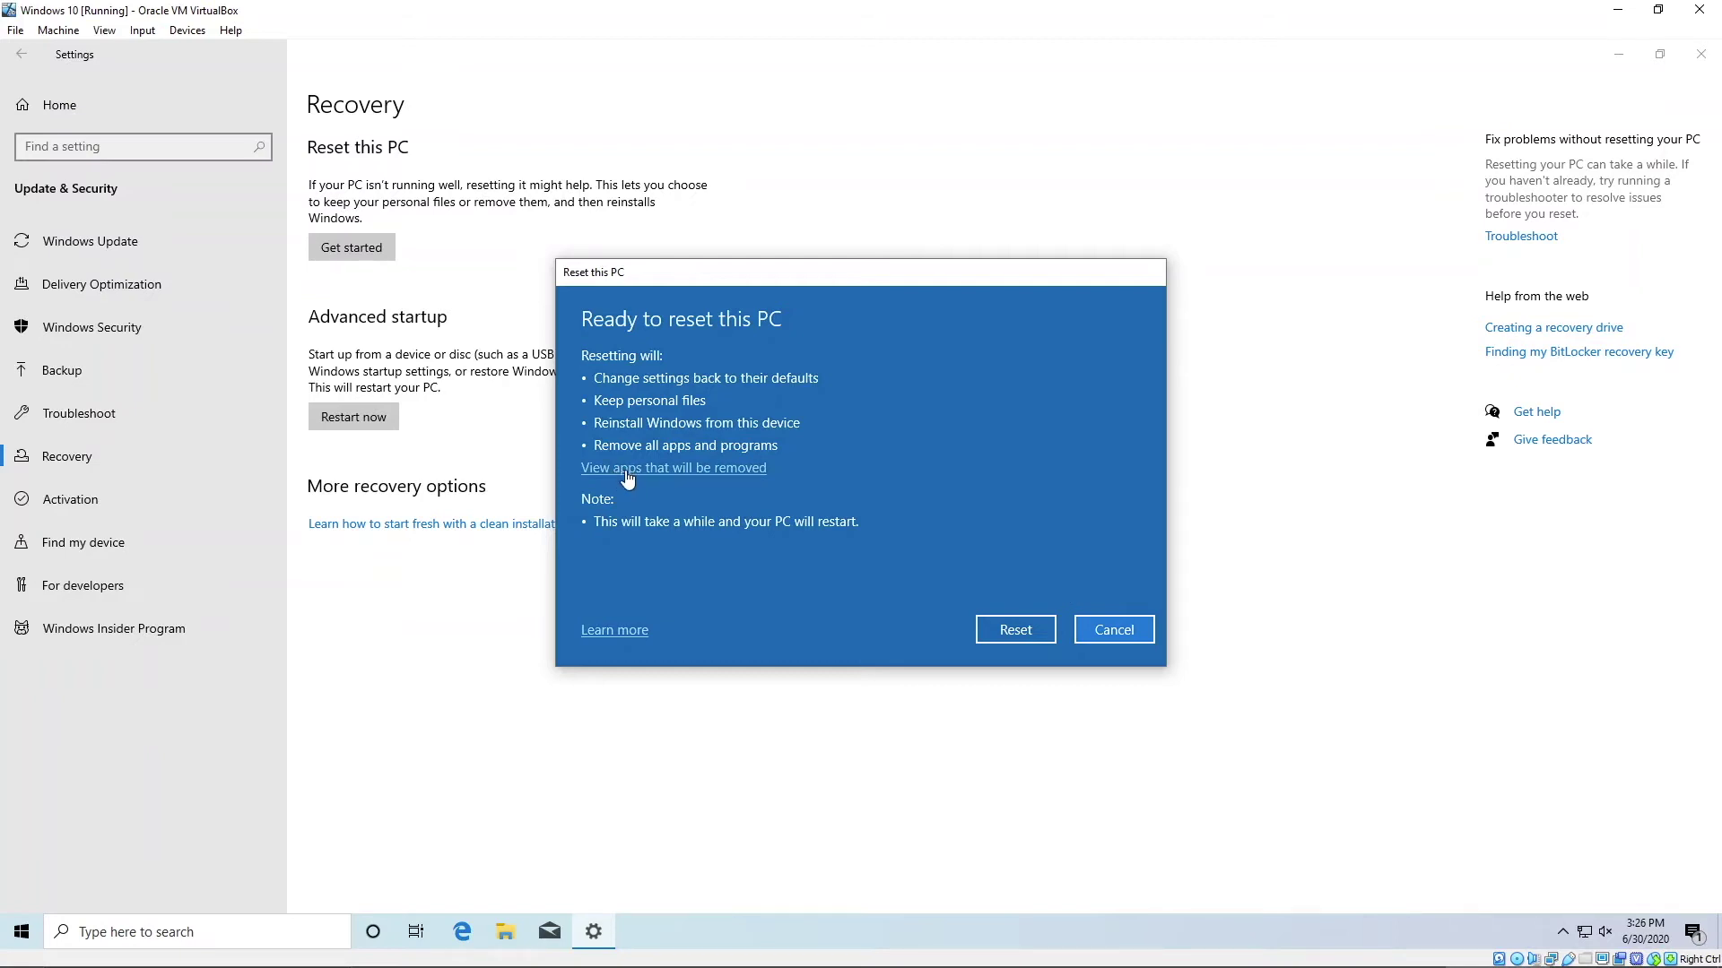
pyautogui.click(710, 472)
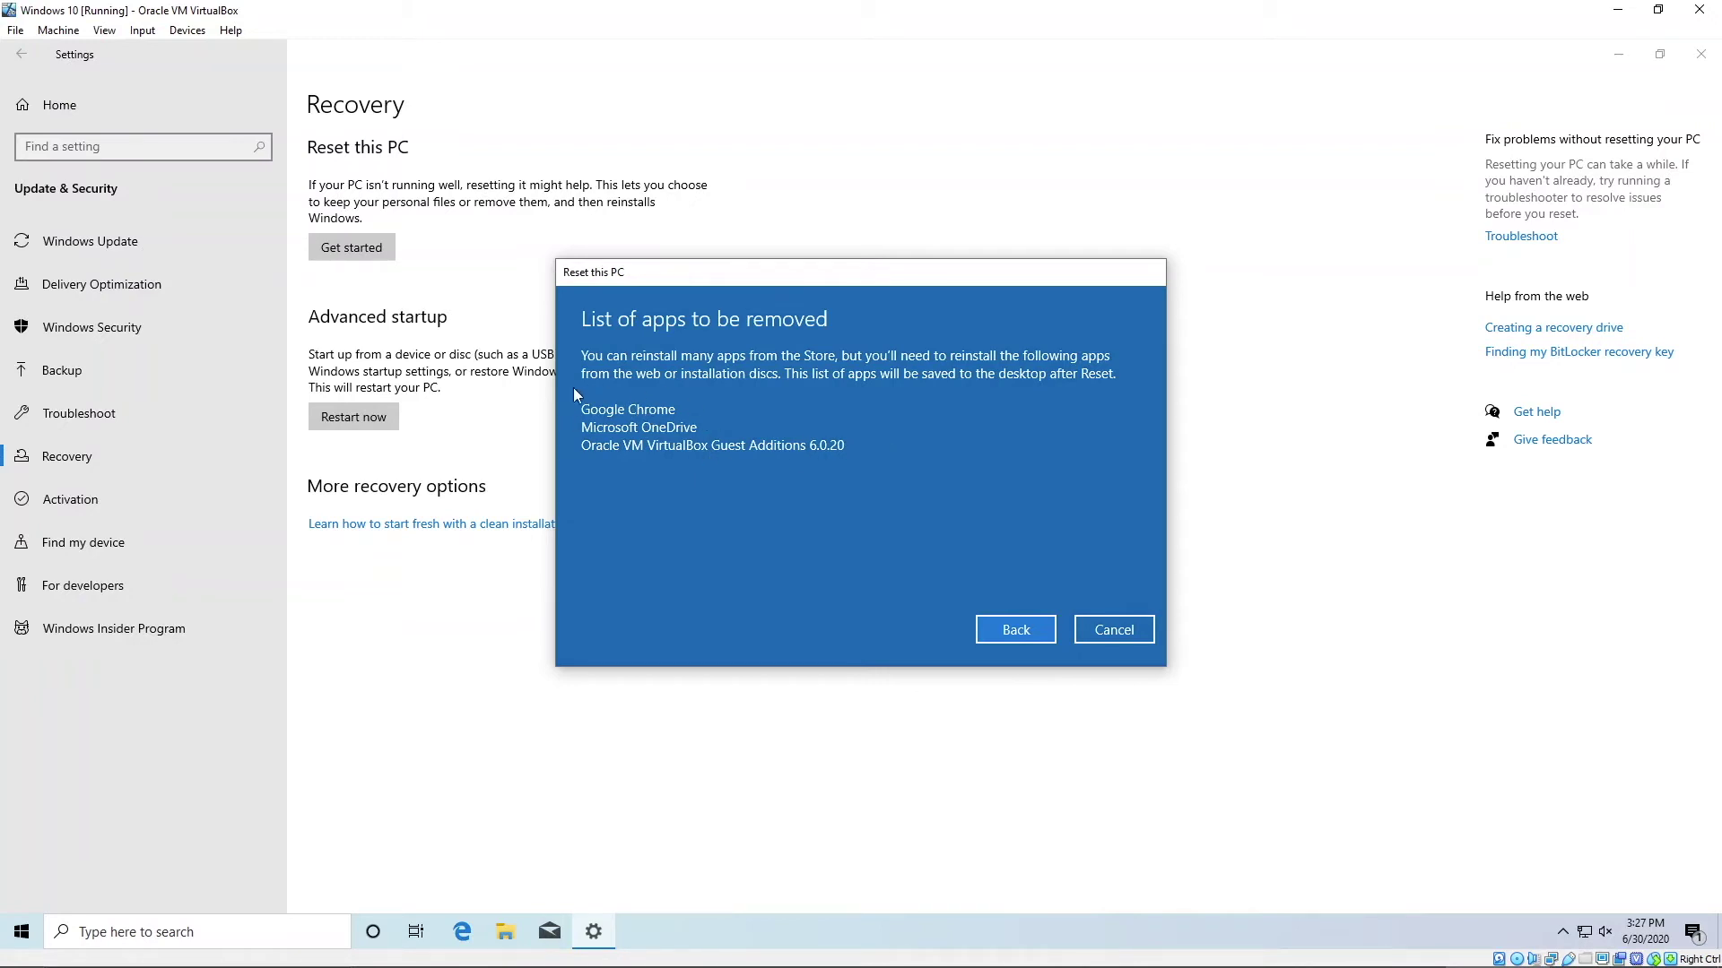
pyautogui.click(1040, 630)
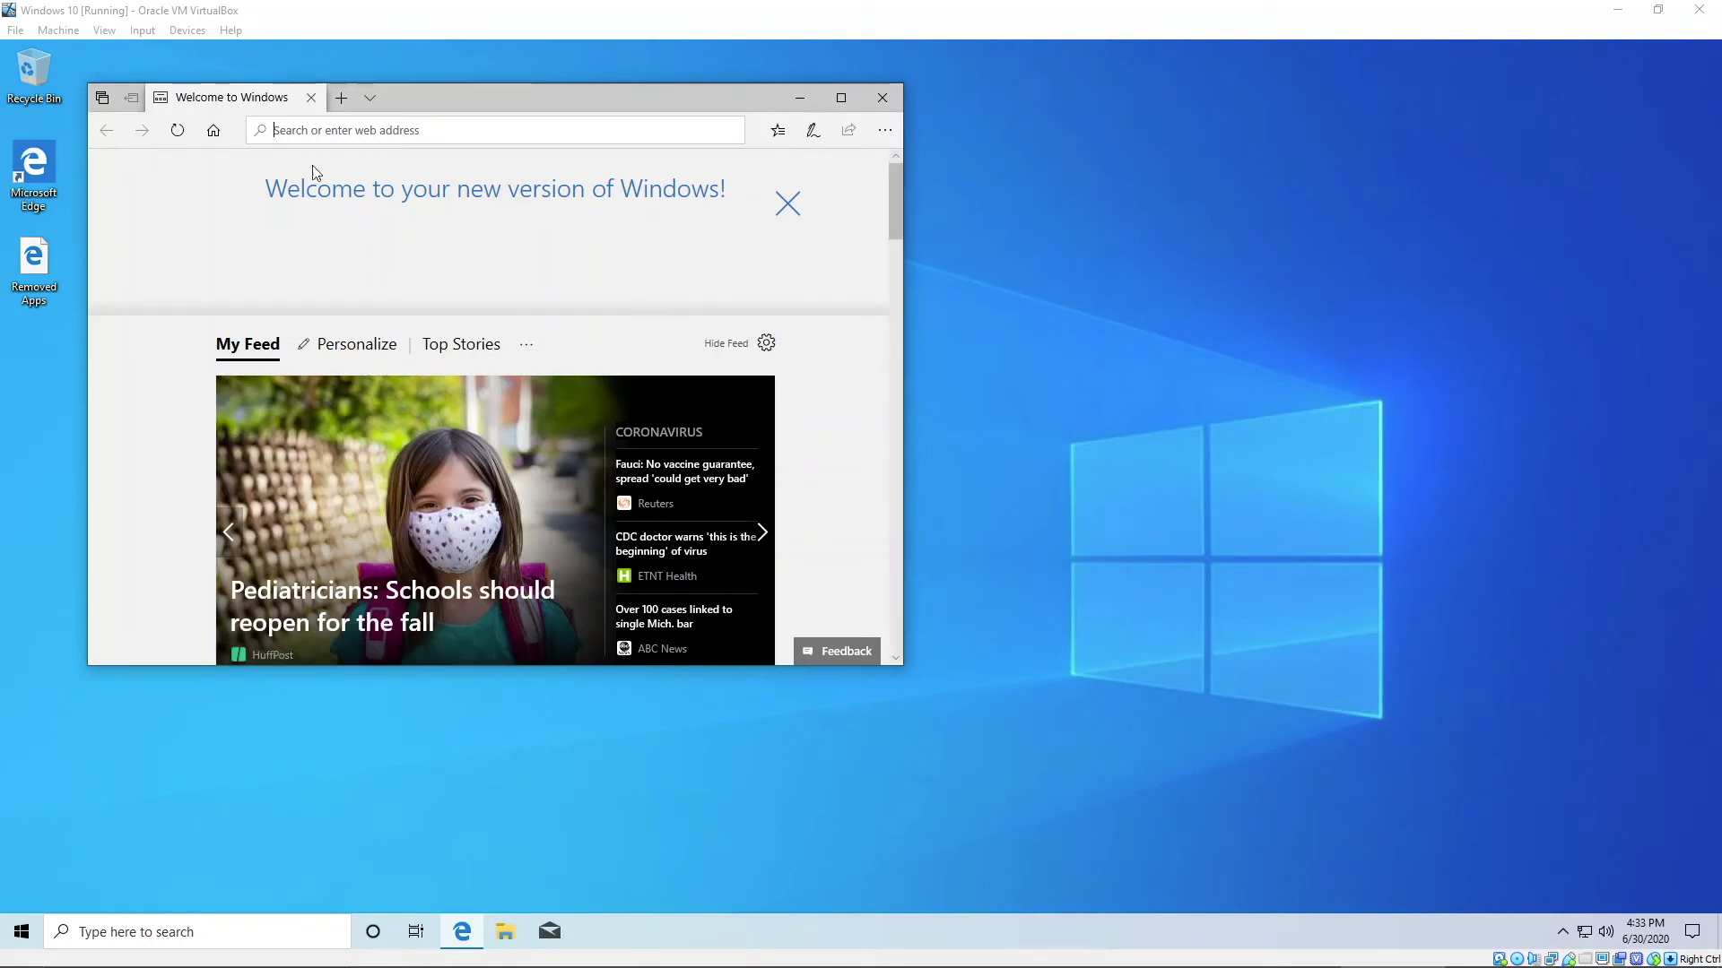
# Maximize and close Edge, then select the Windows Desktop and Sample document icons.
pyautogui.doubleClick(625, 101)
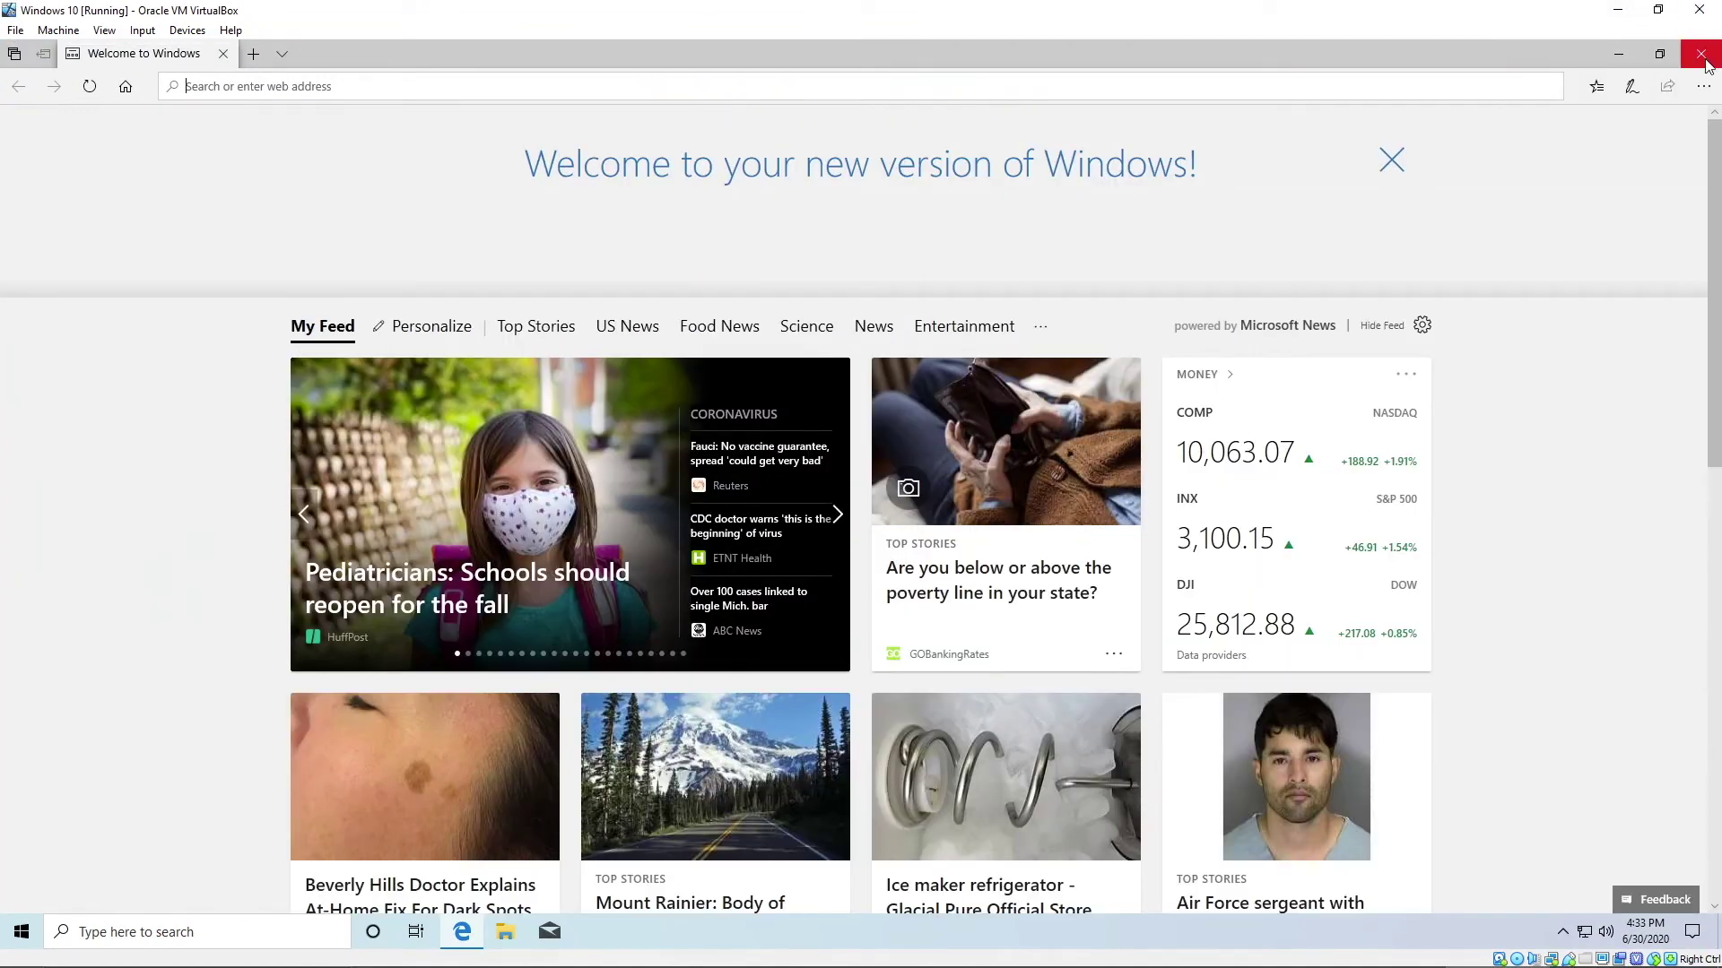
pyautogui.click(1336, 639)
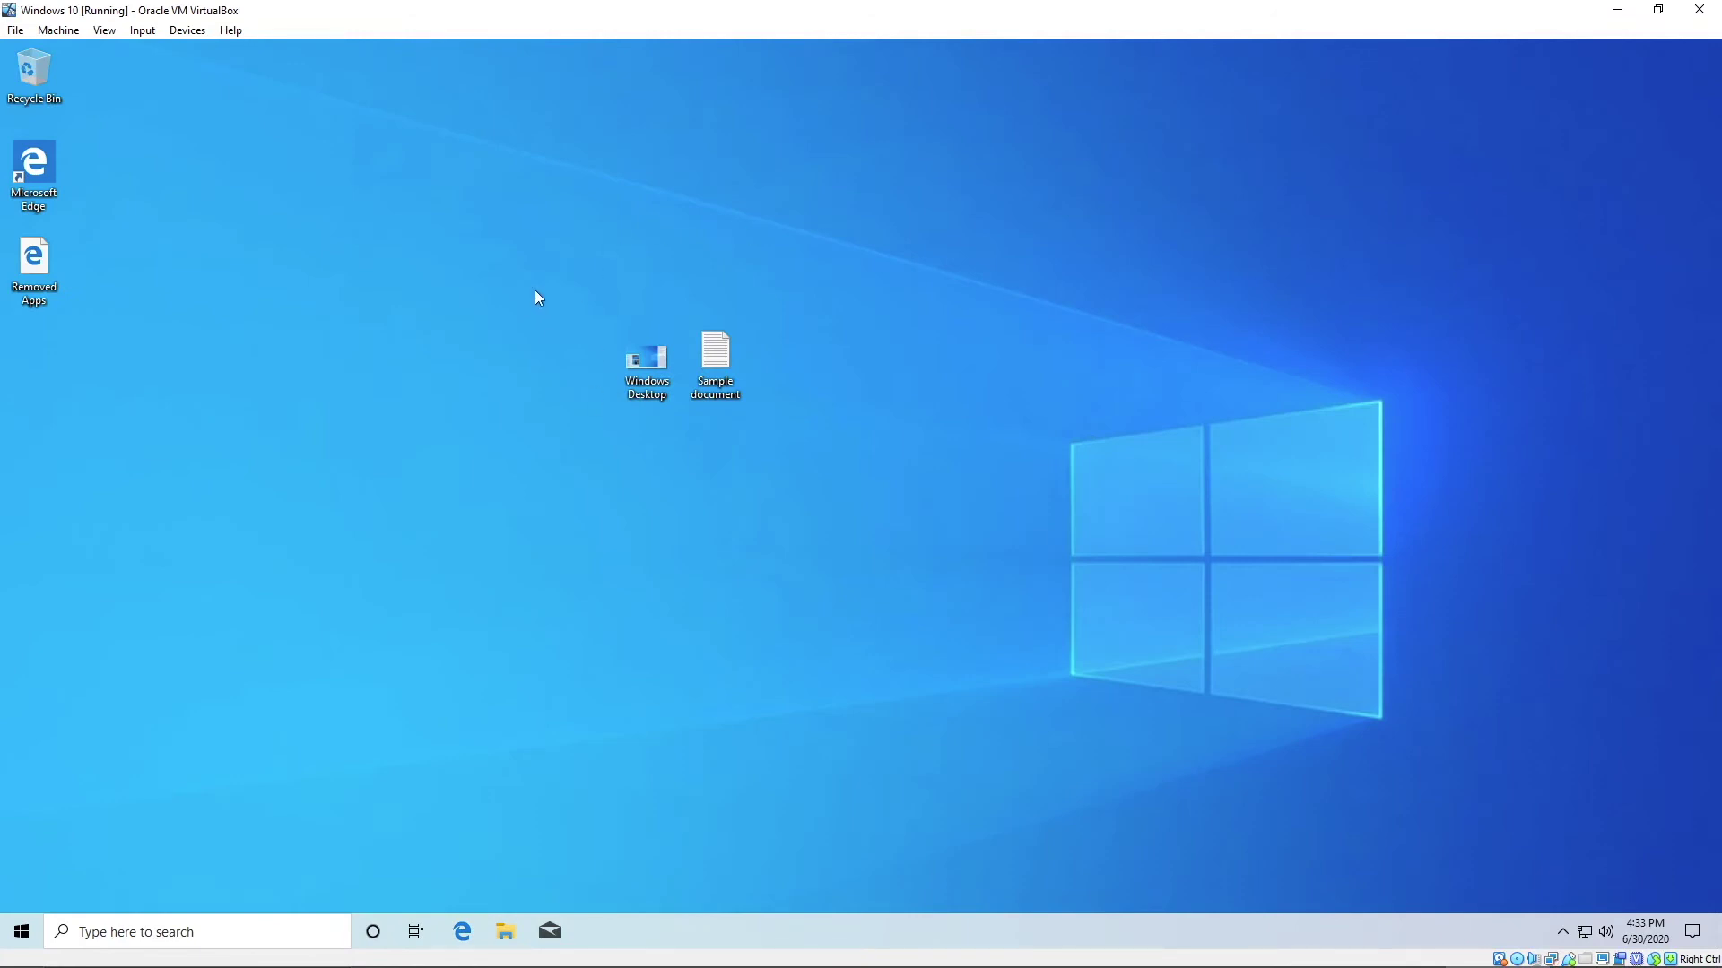
pyautogui.moveTo(535, 290); pyautogui.dragTo(818, 430)
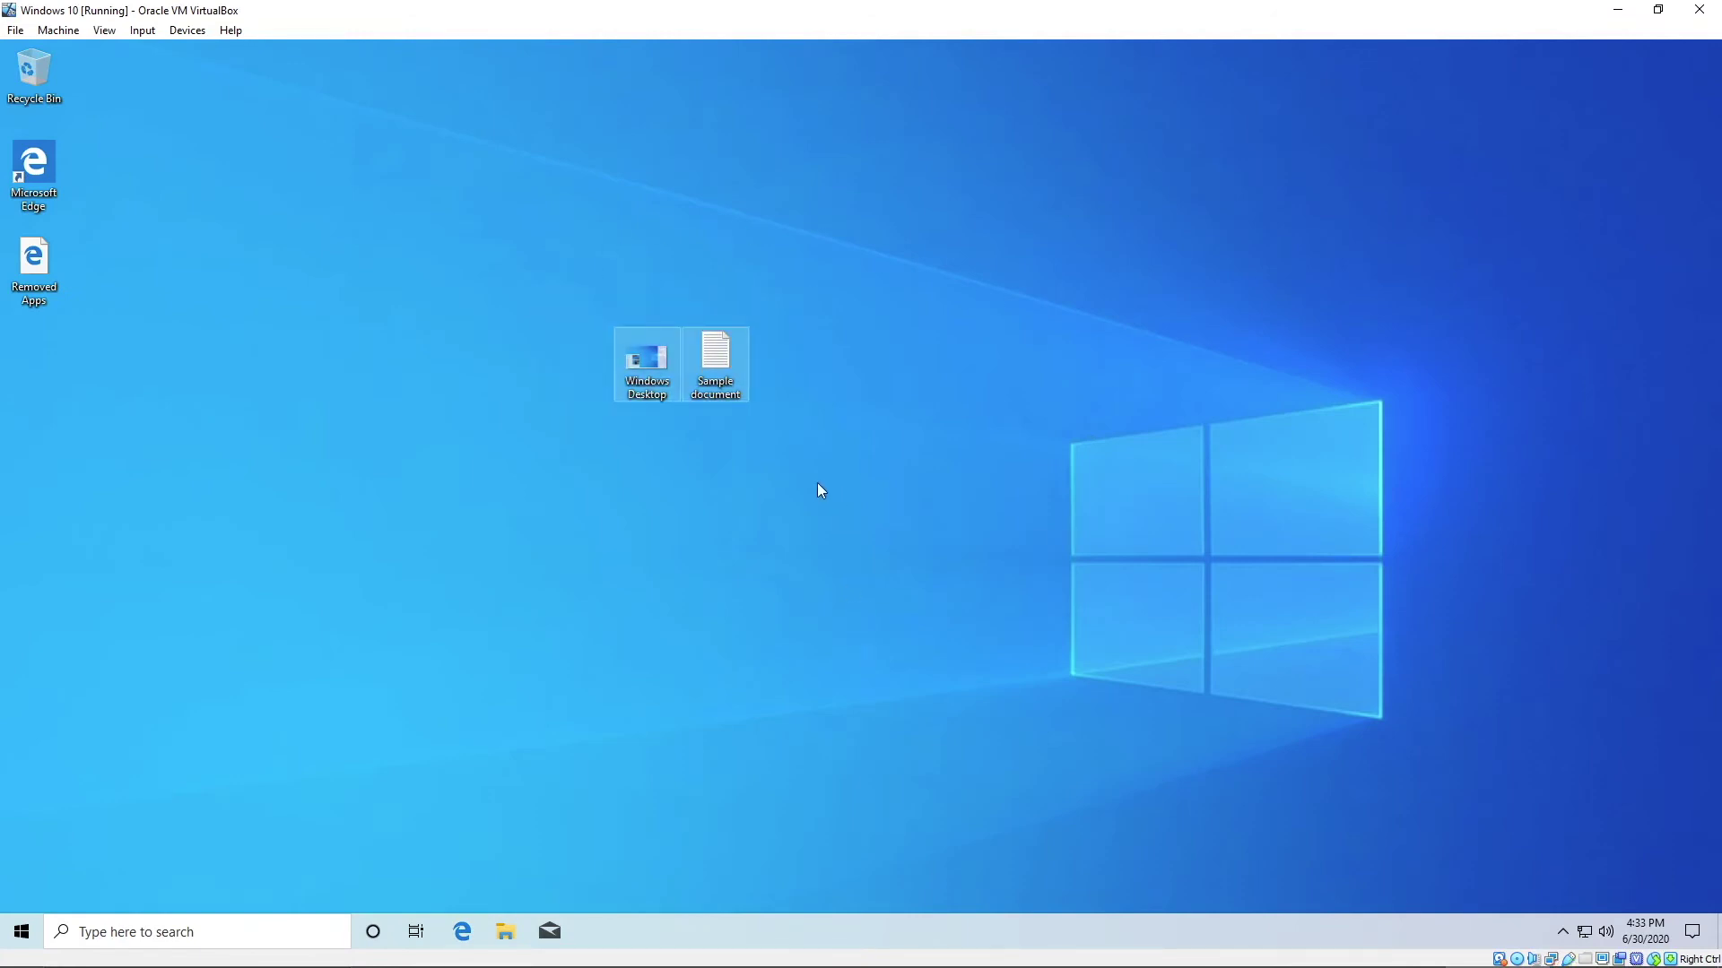
# Deselect the desktop icons and bring up the Start menu.
pyautogui.click(54, 288)
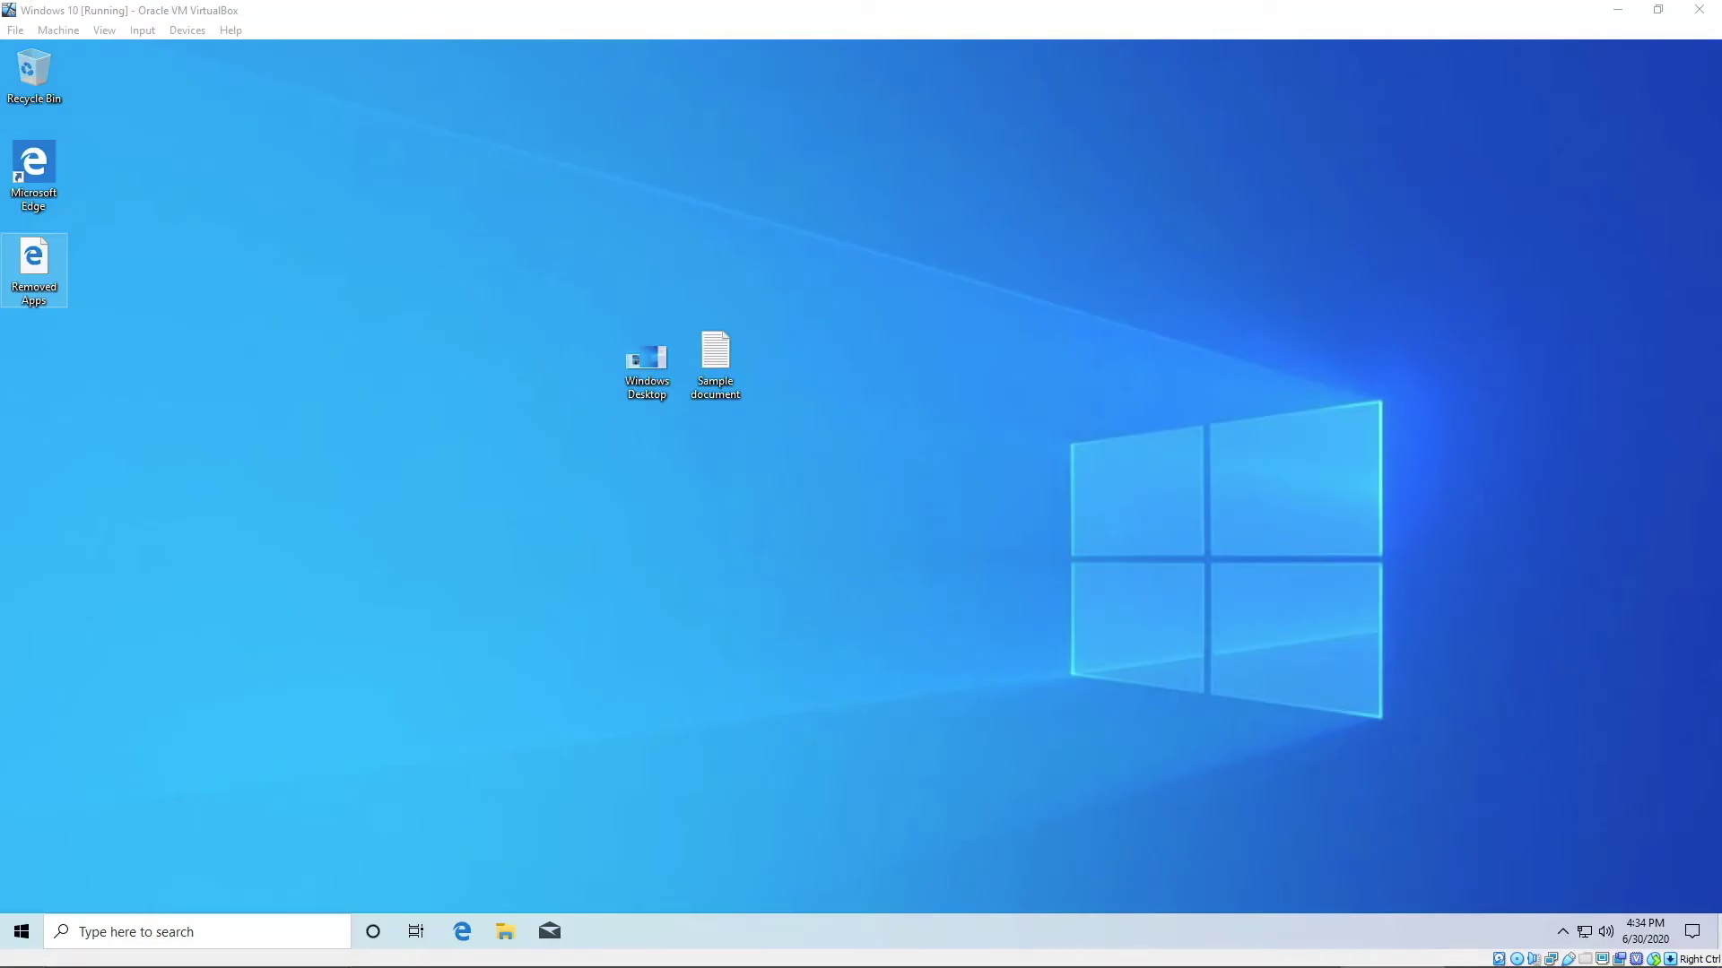
pyautogui.click(7, 935)
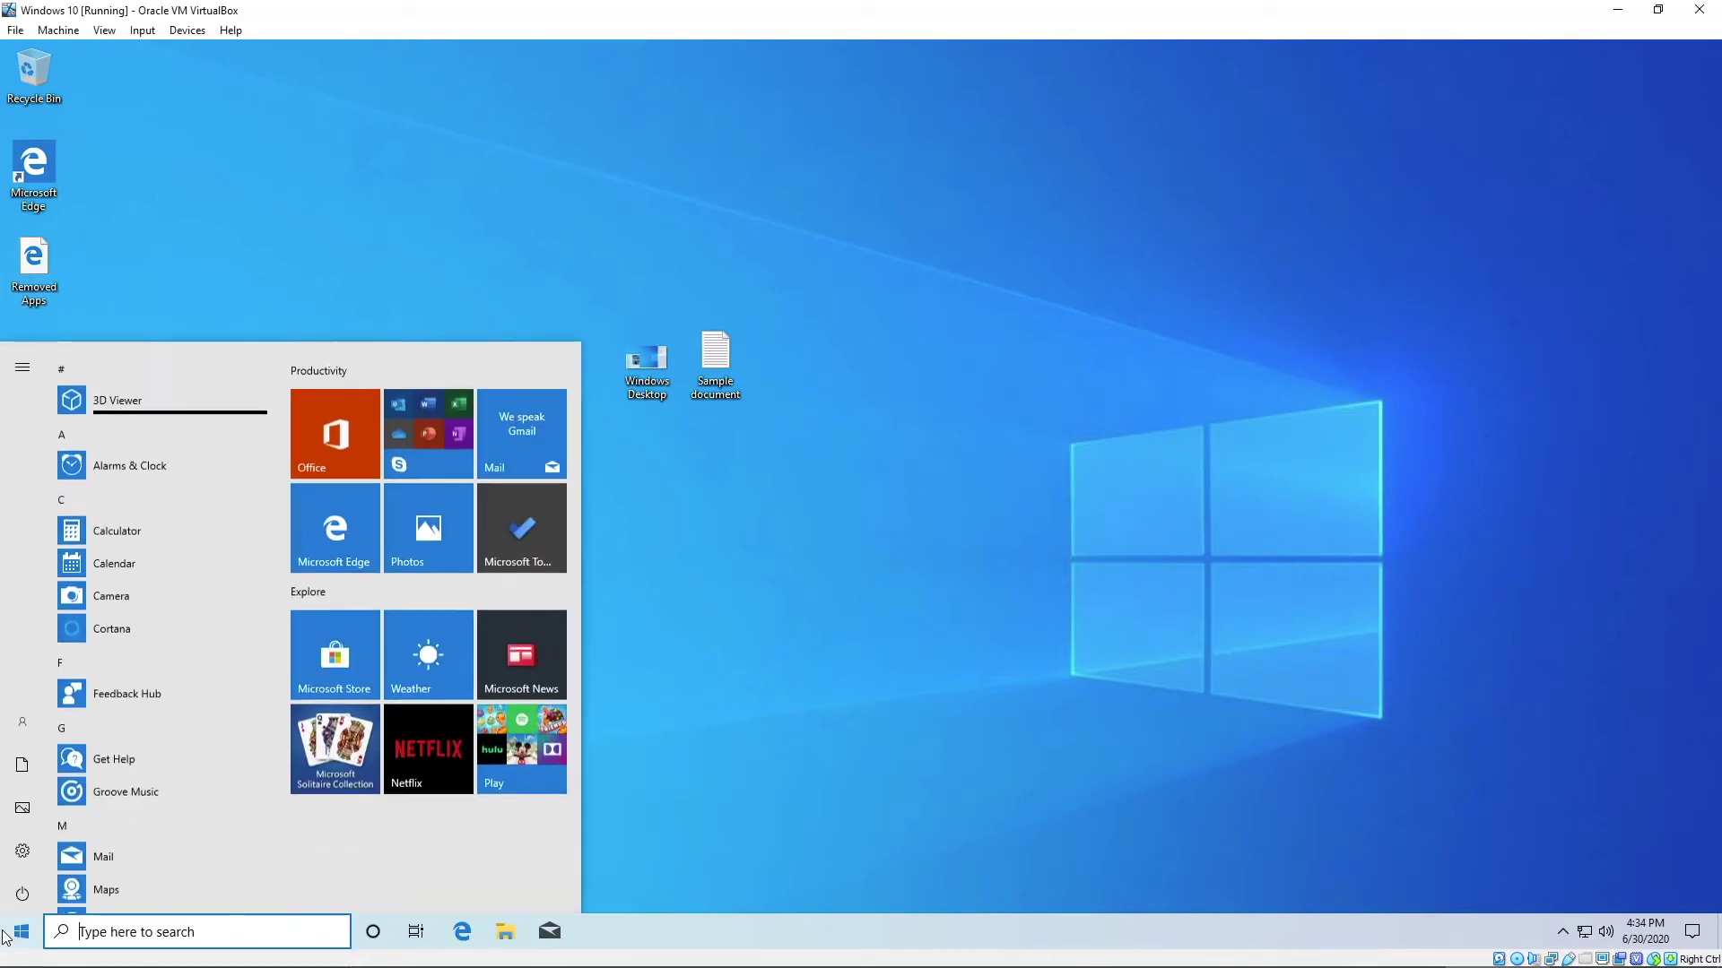
# From Settings > Update & Security > Recovery, start a second reset choosing Remove everything.
pyautogui.moveTo(20, 853)
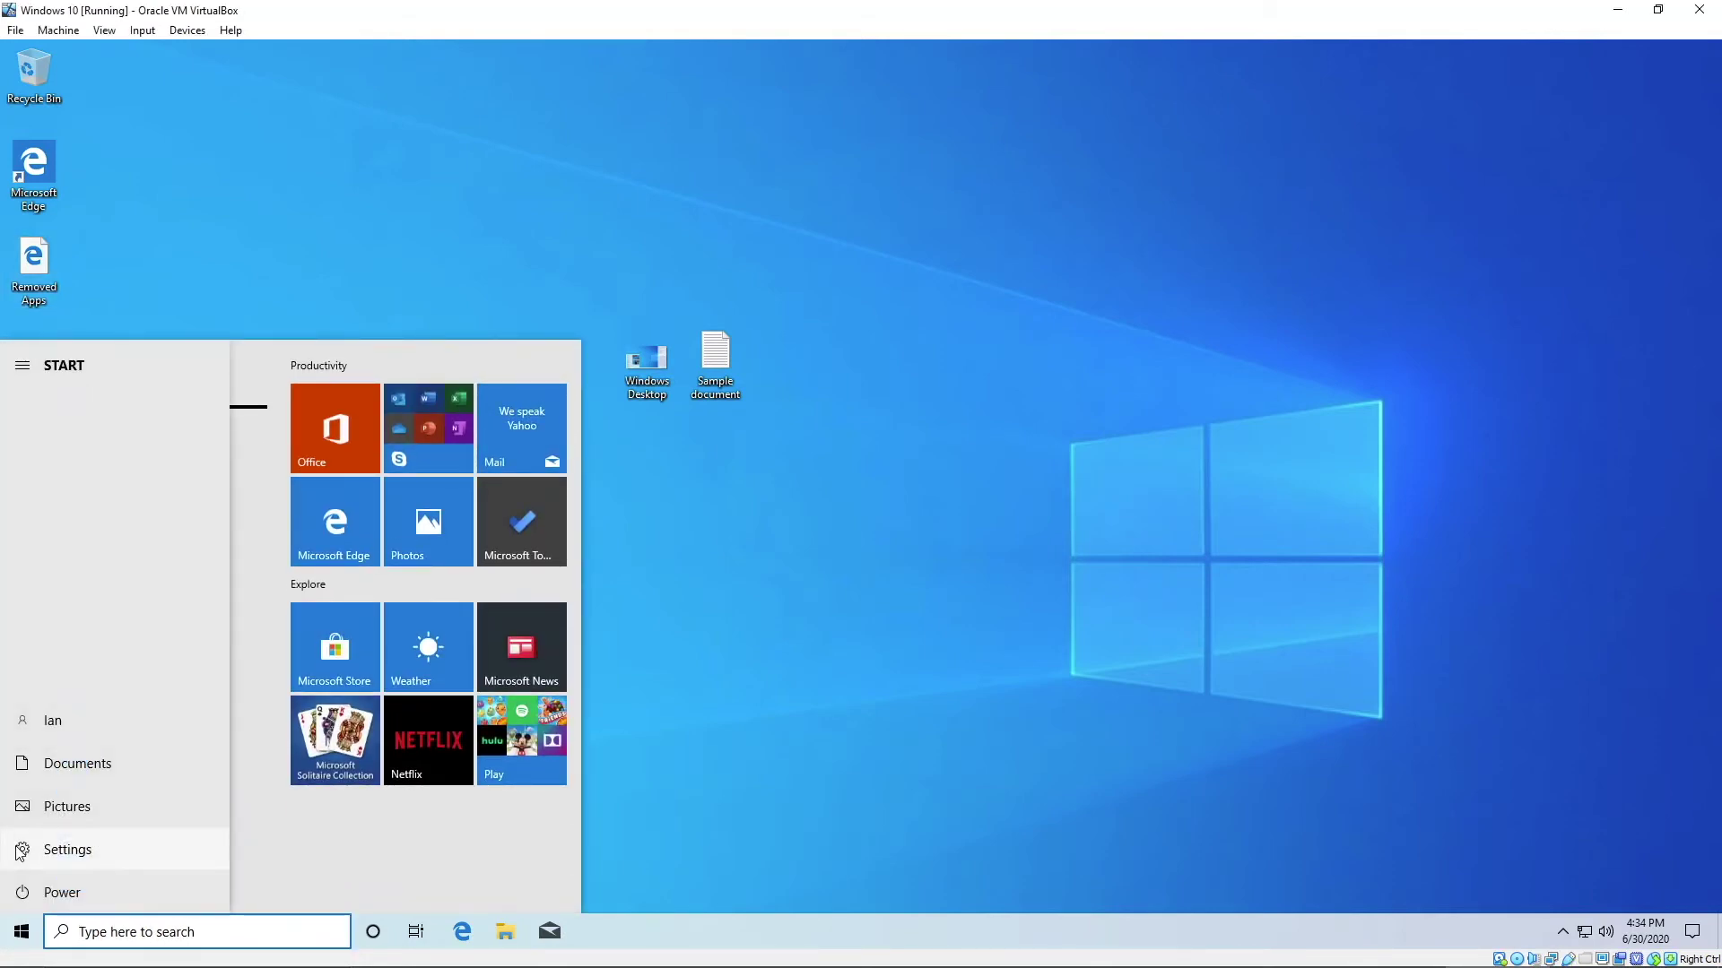
pyautogui.click(20, 853)
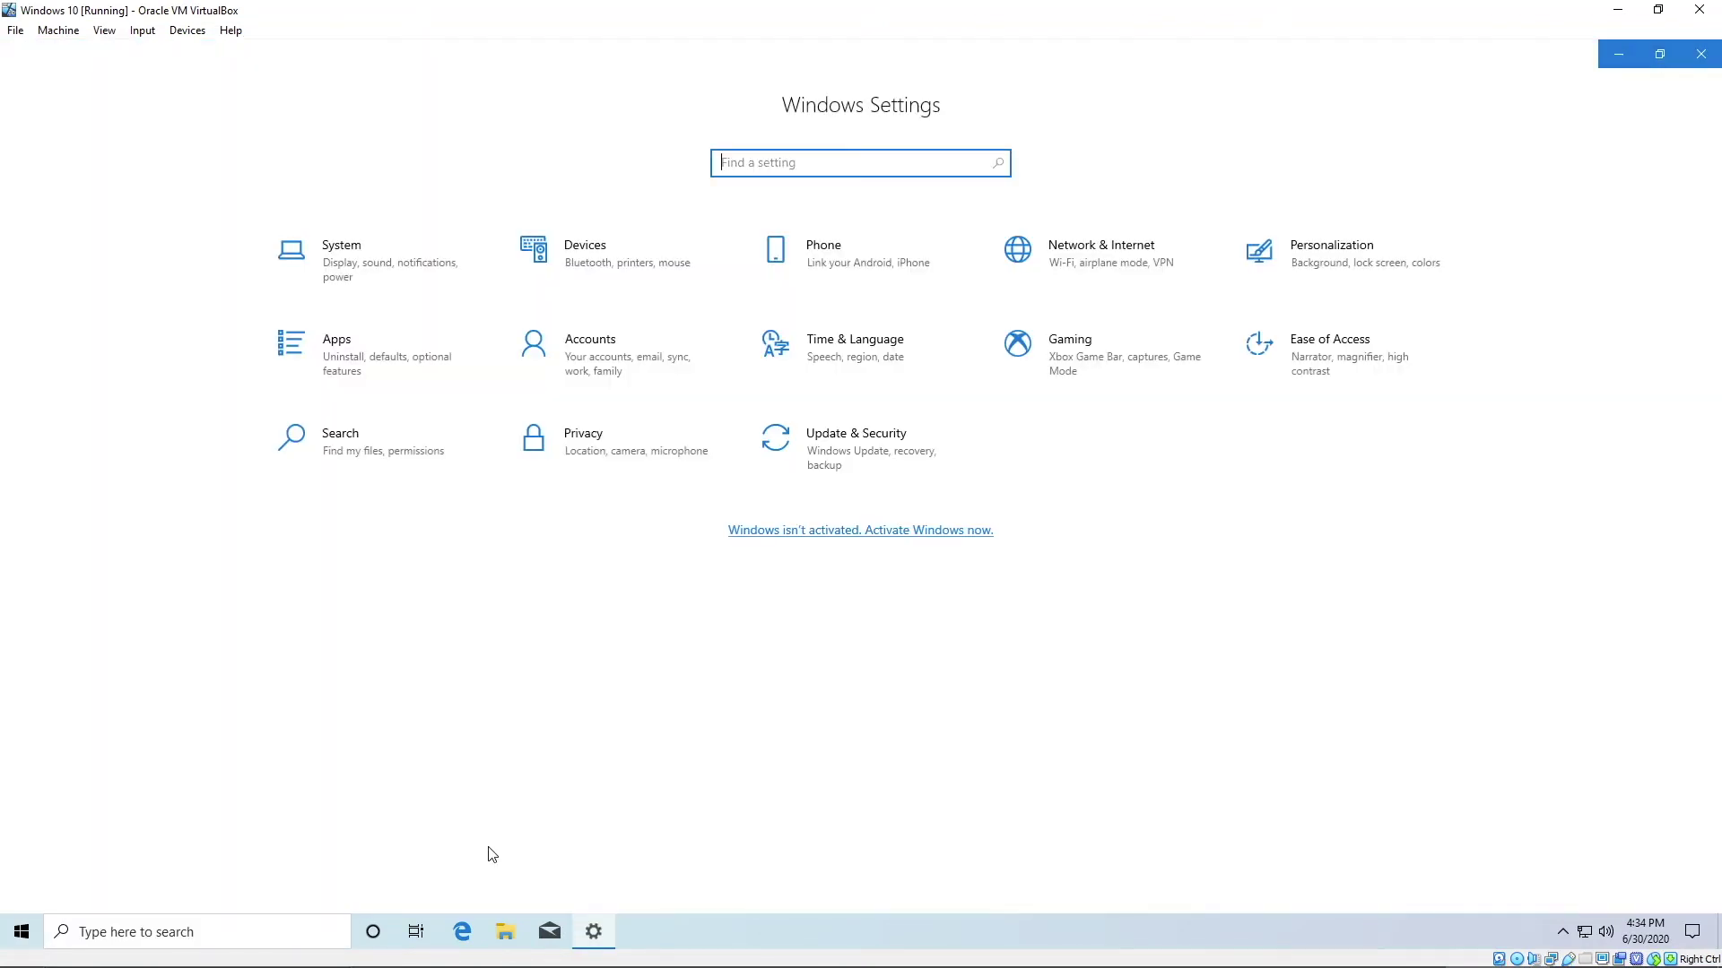
pyautogui.click(820, 441)
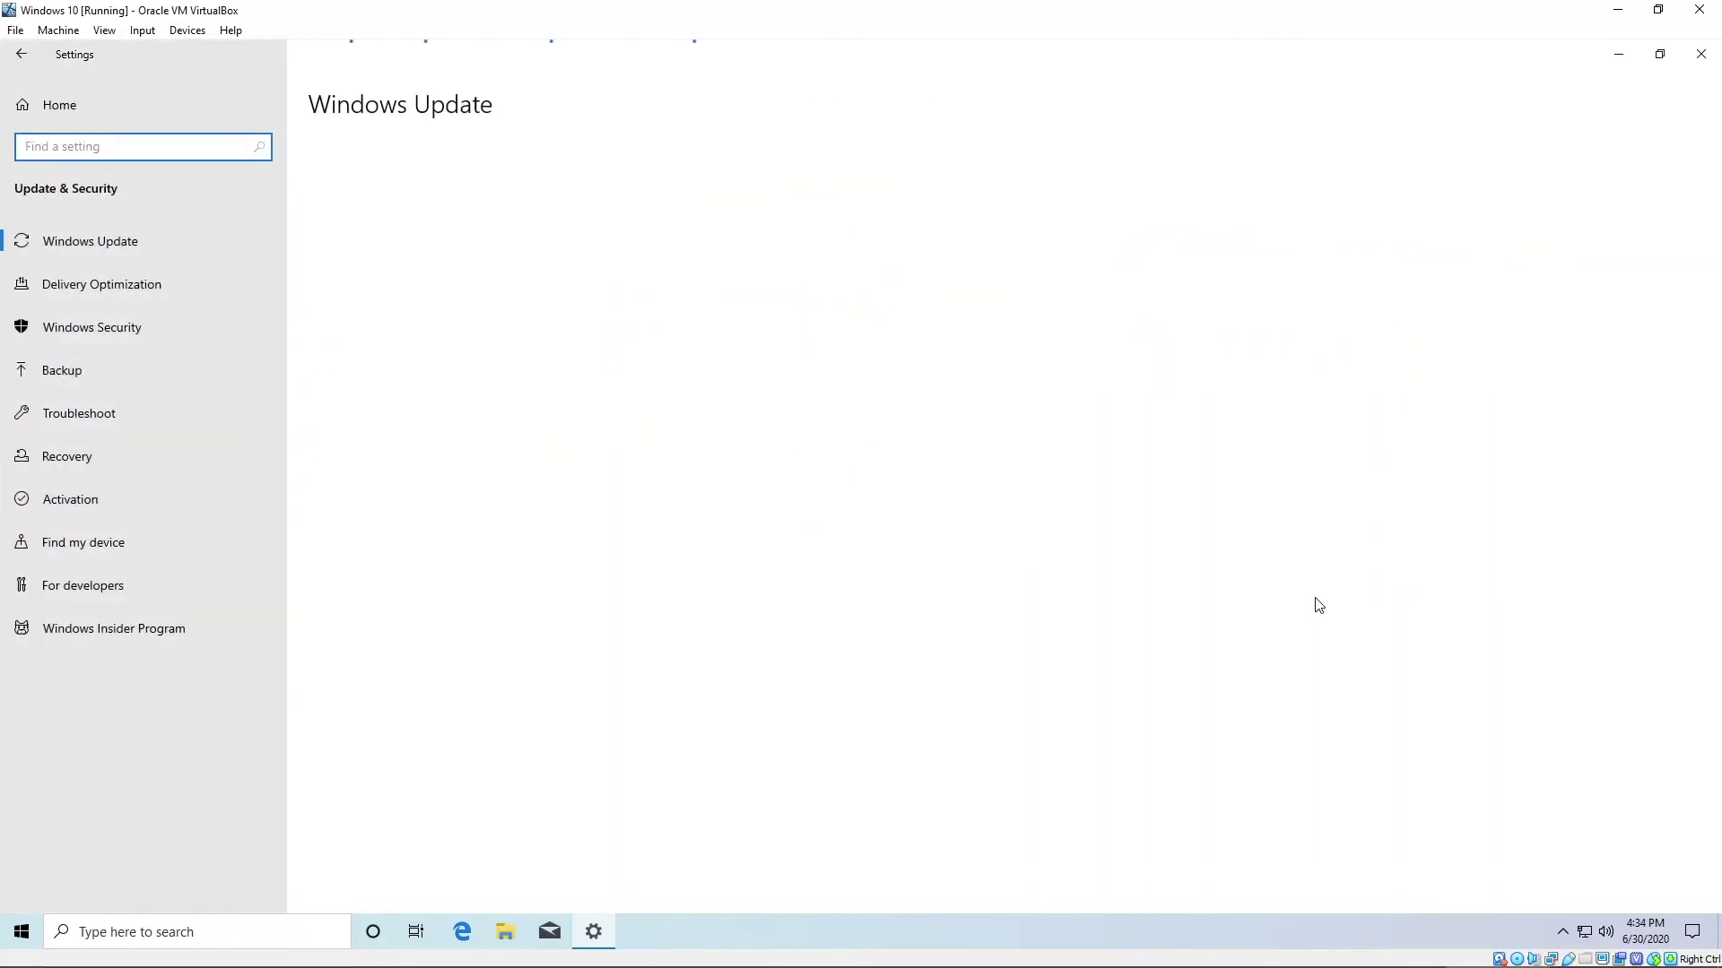
pyautogui.click(159, 459)
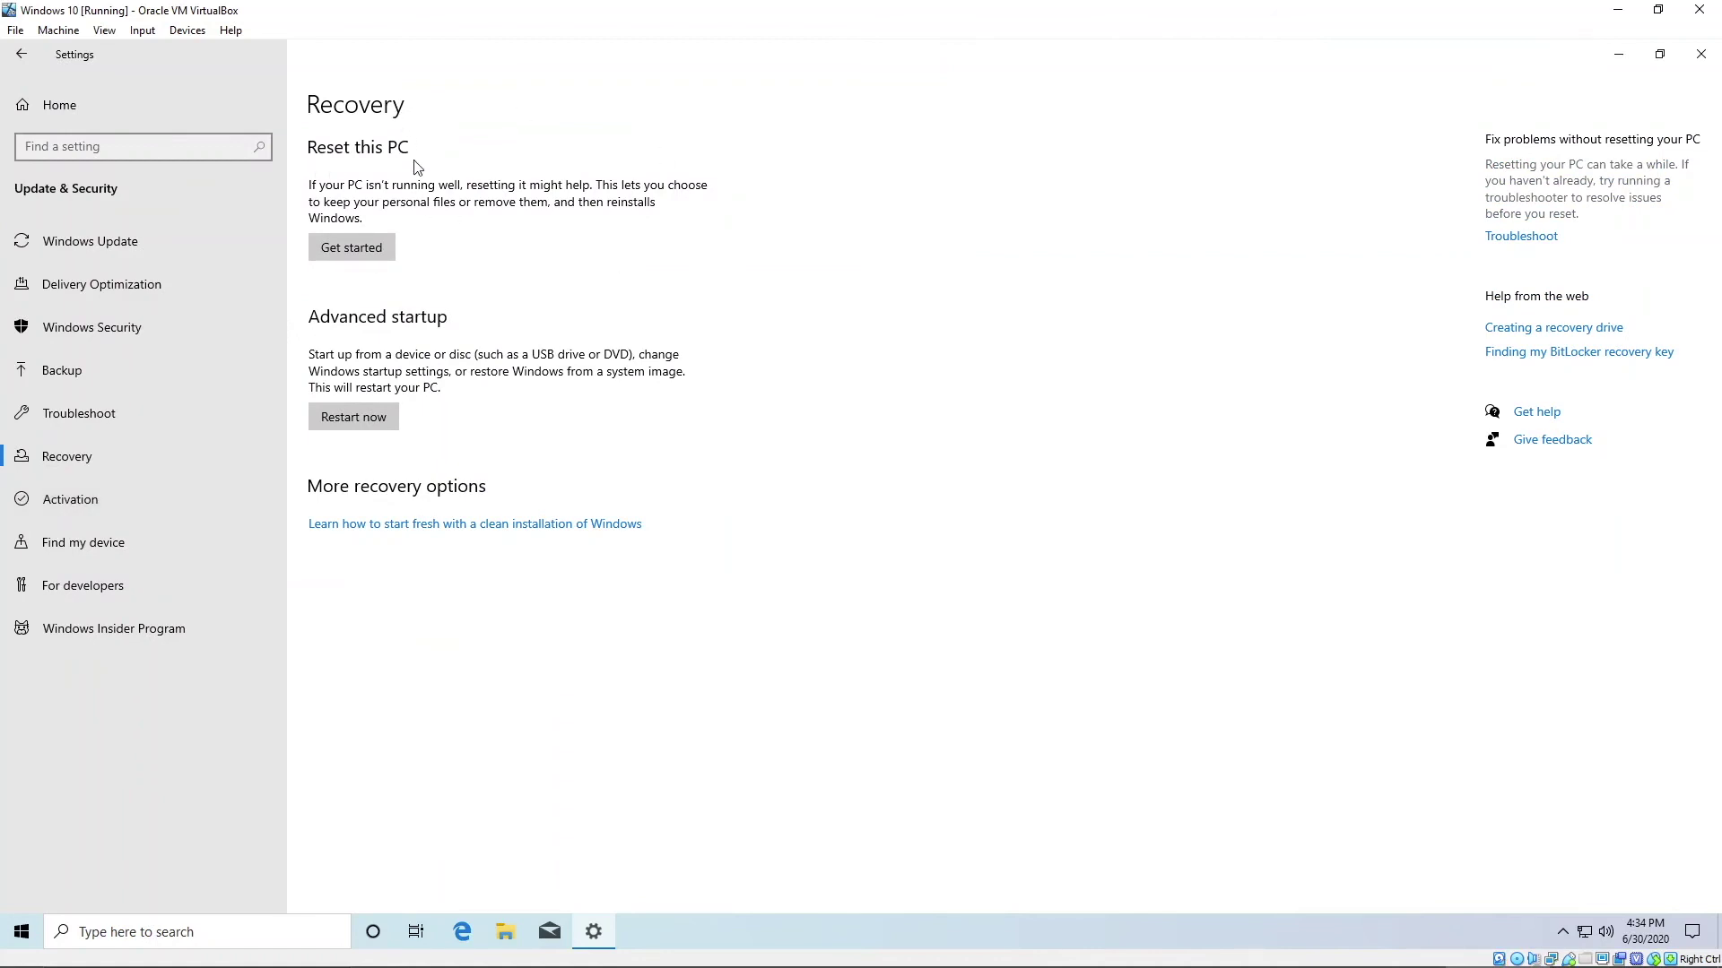
pyautogui.click(363, 255)
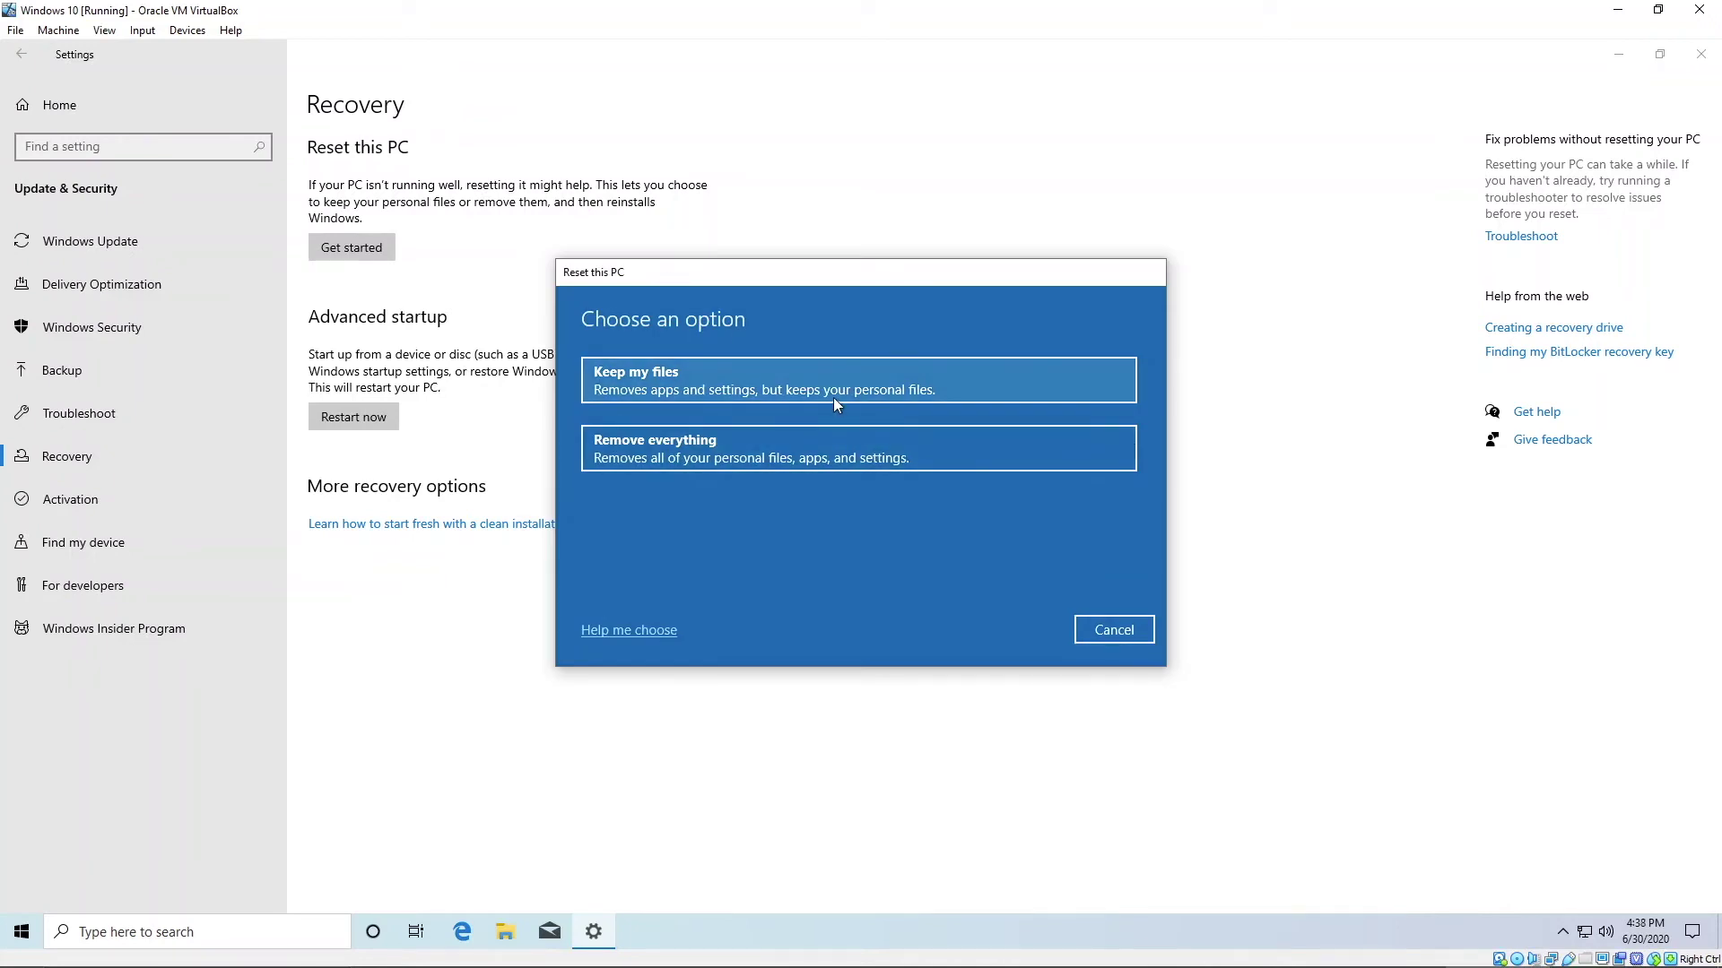
pyautogui.click(965, 450)
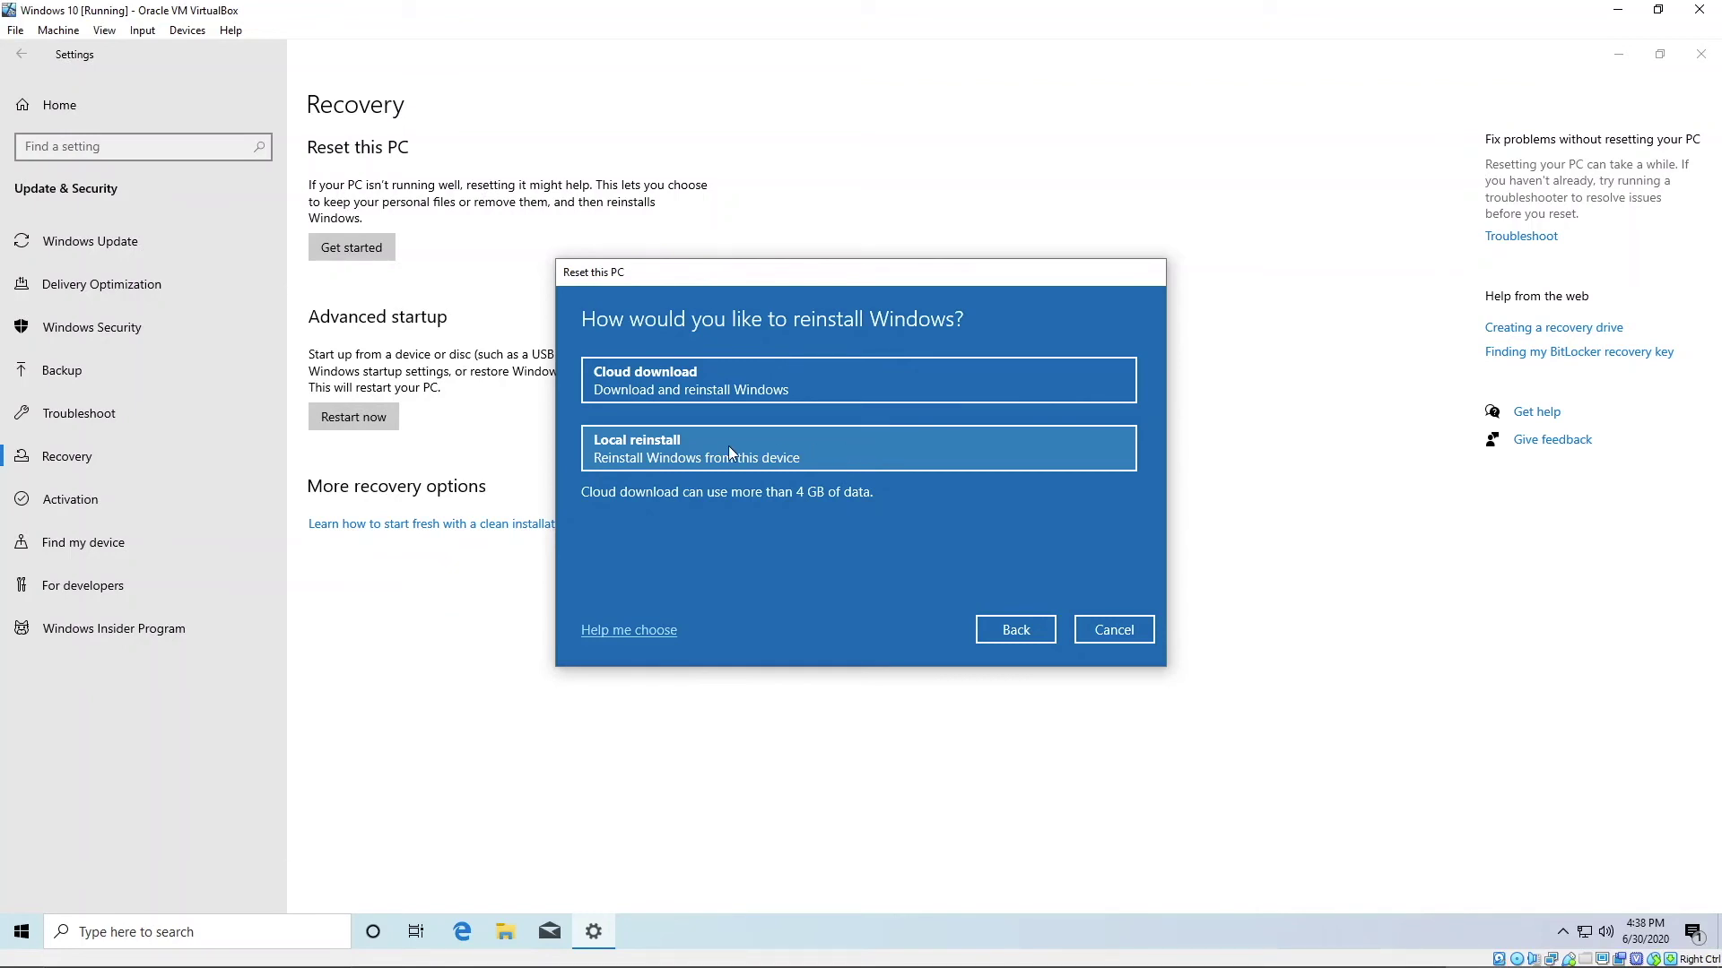
# Choose Local reinstall to reinstall Windows from this device.
pyautogui.click(818, 445)
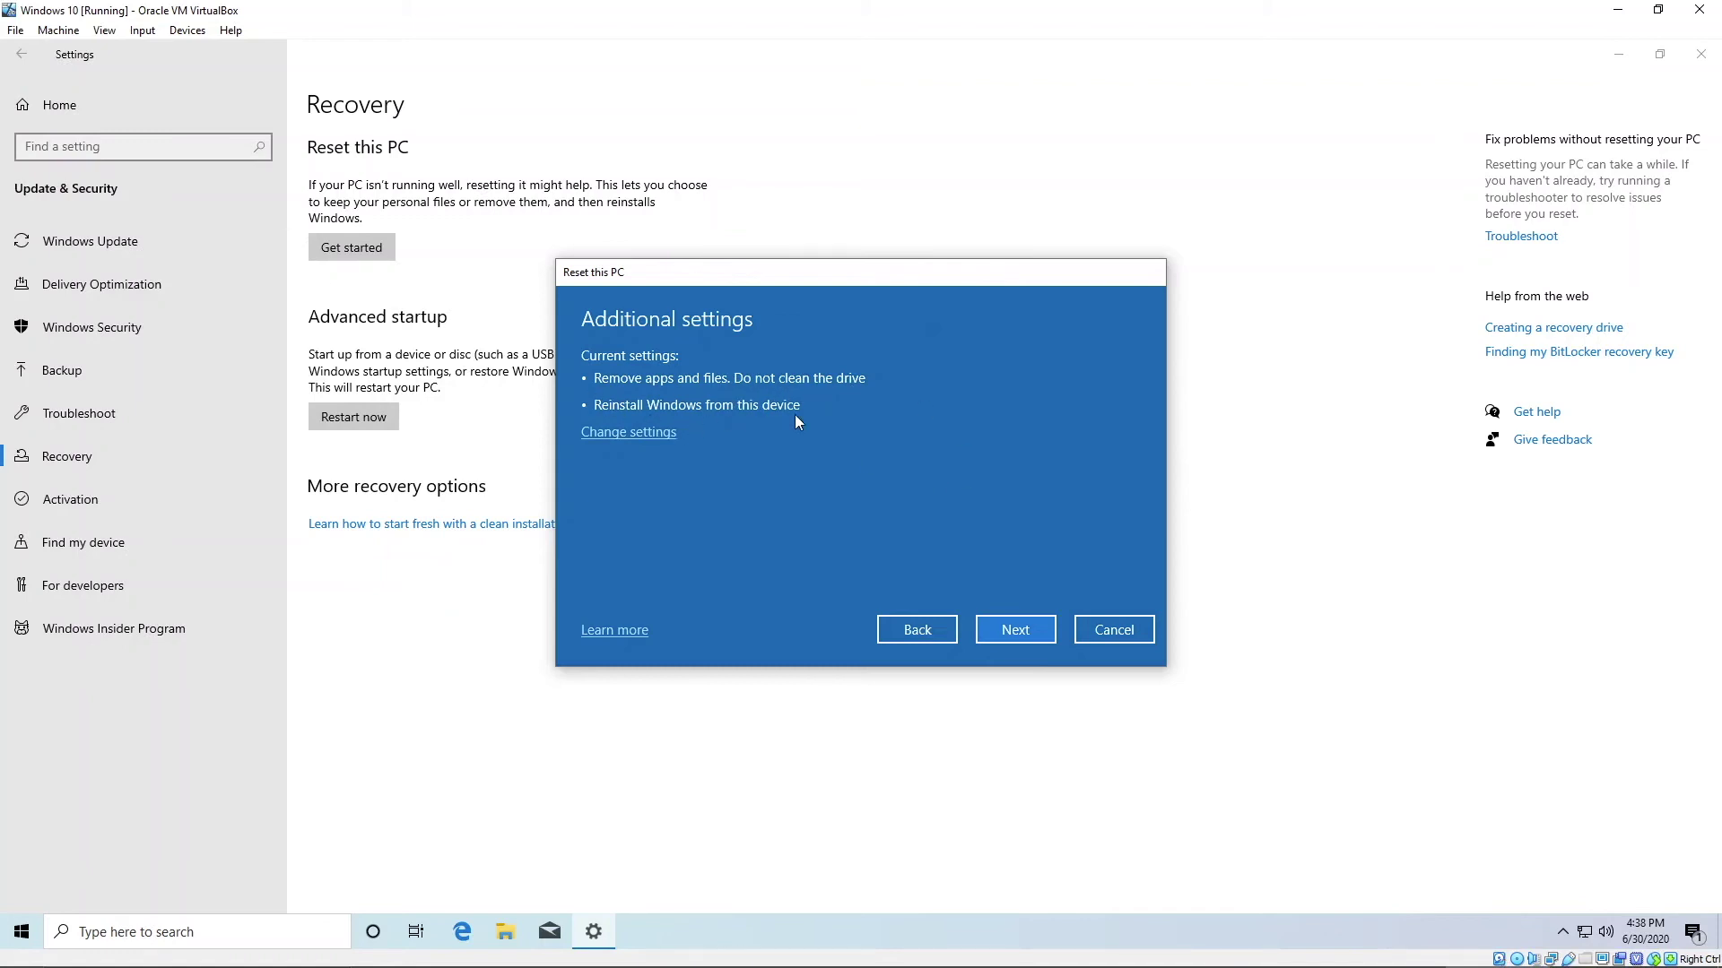
pyautogui.click(628, 432)
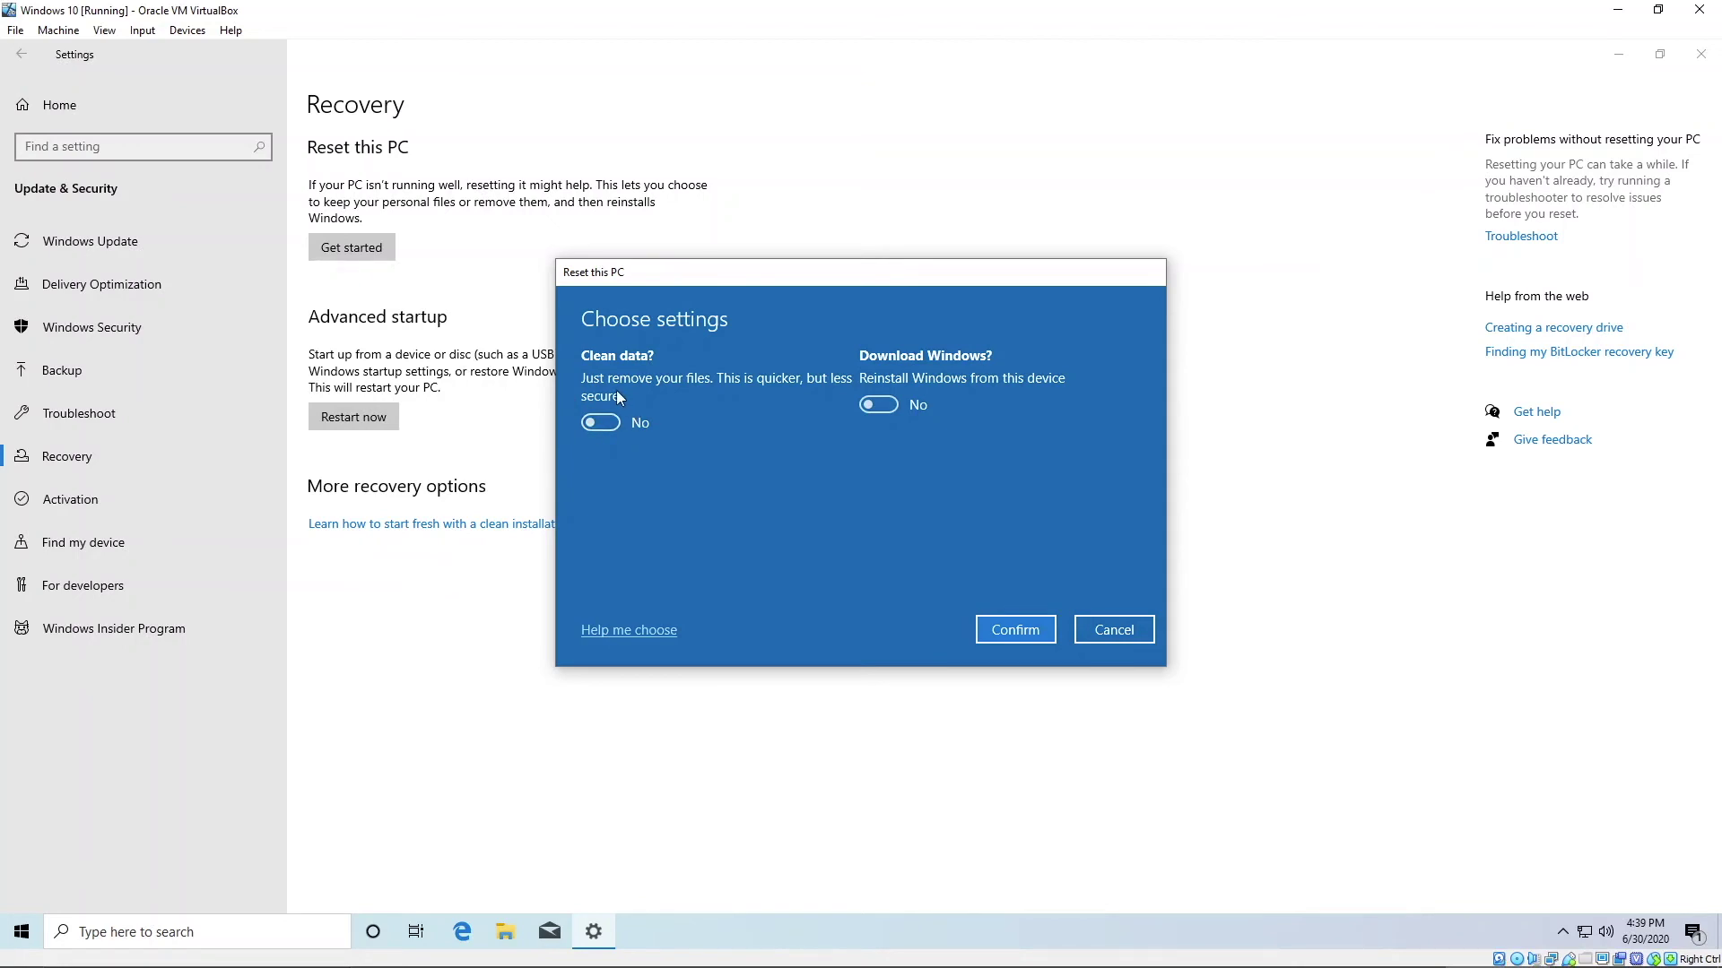
pyautogui.click(608, 425)
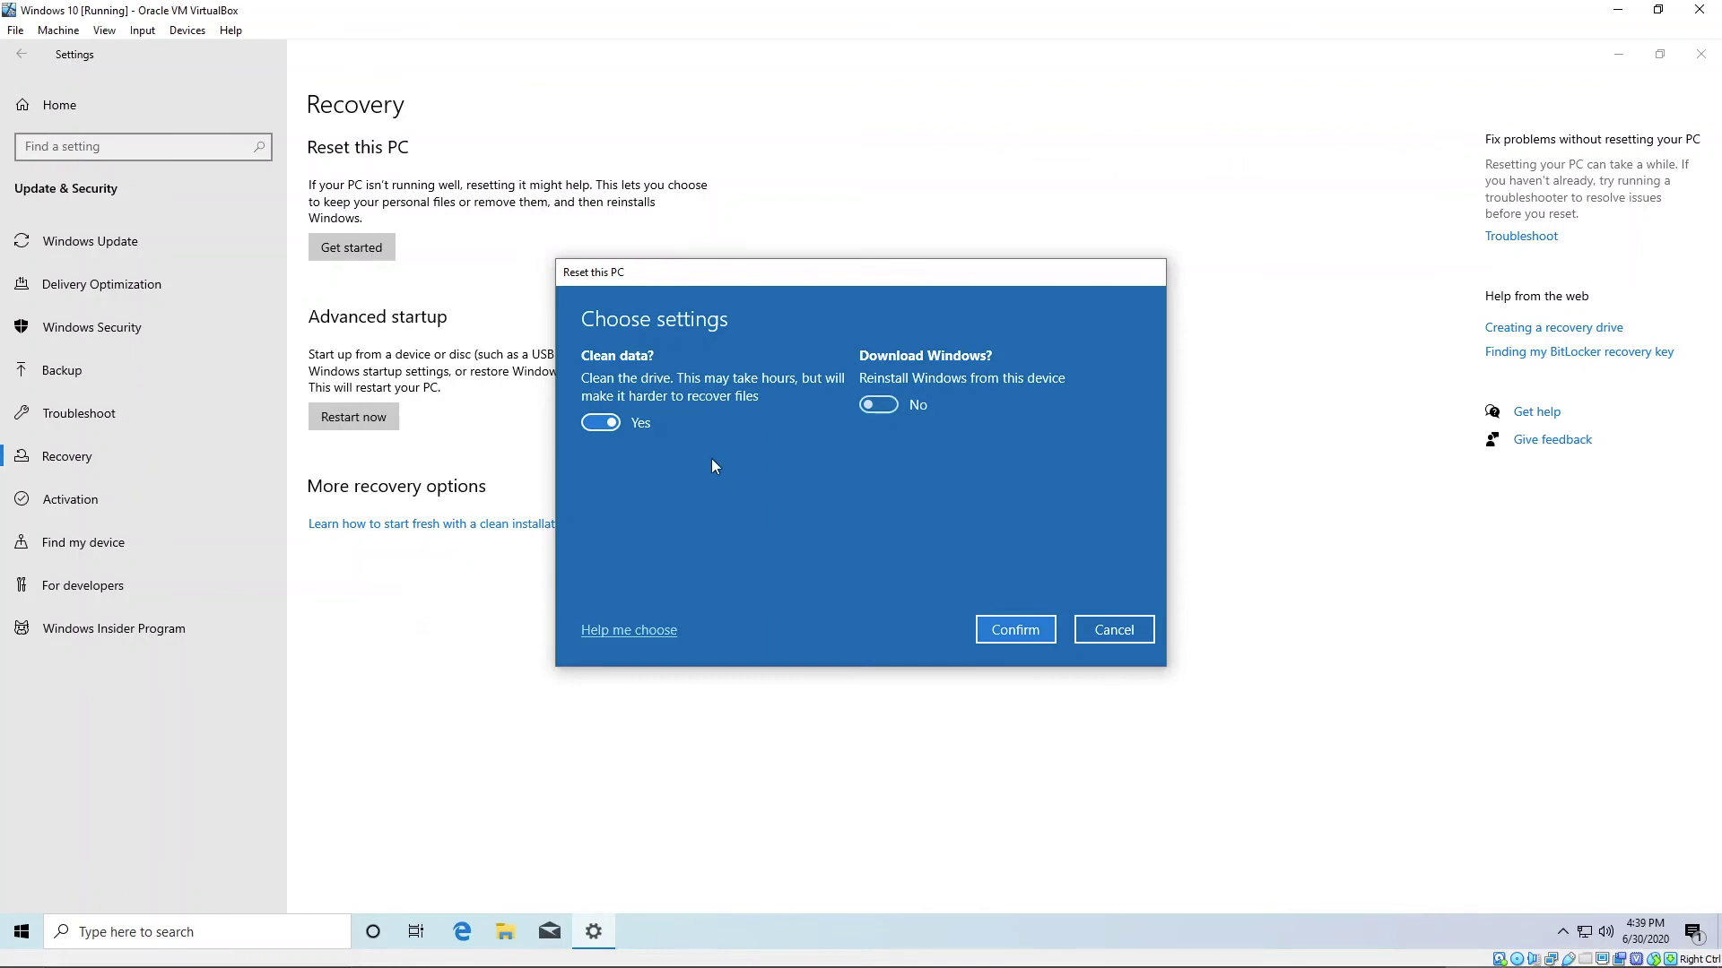
pyautogui.click(603, 426)
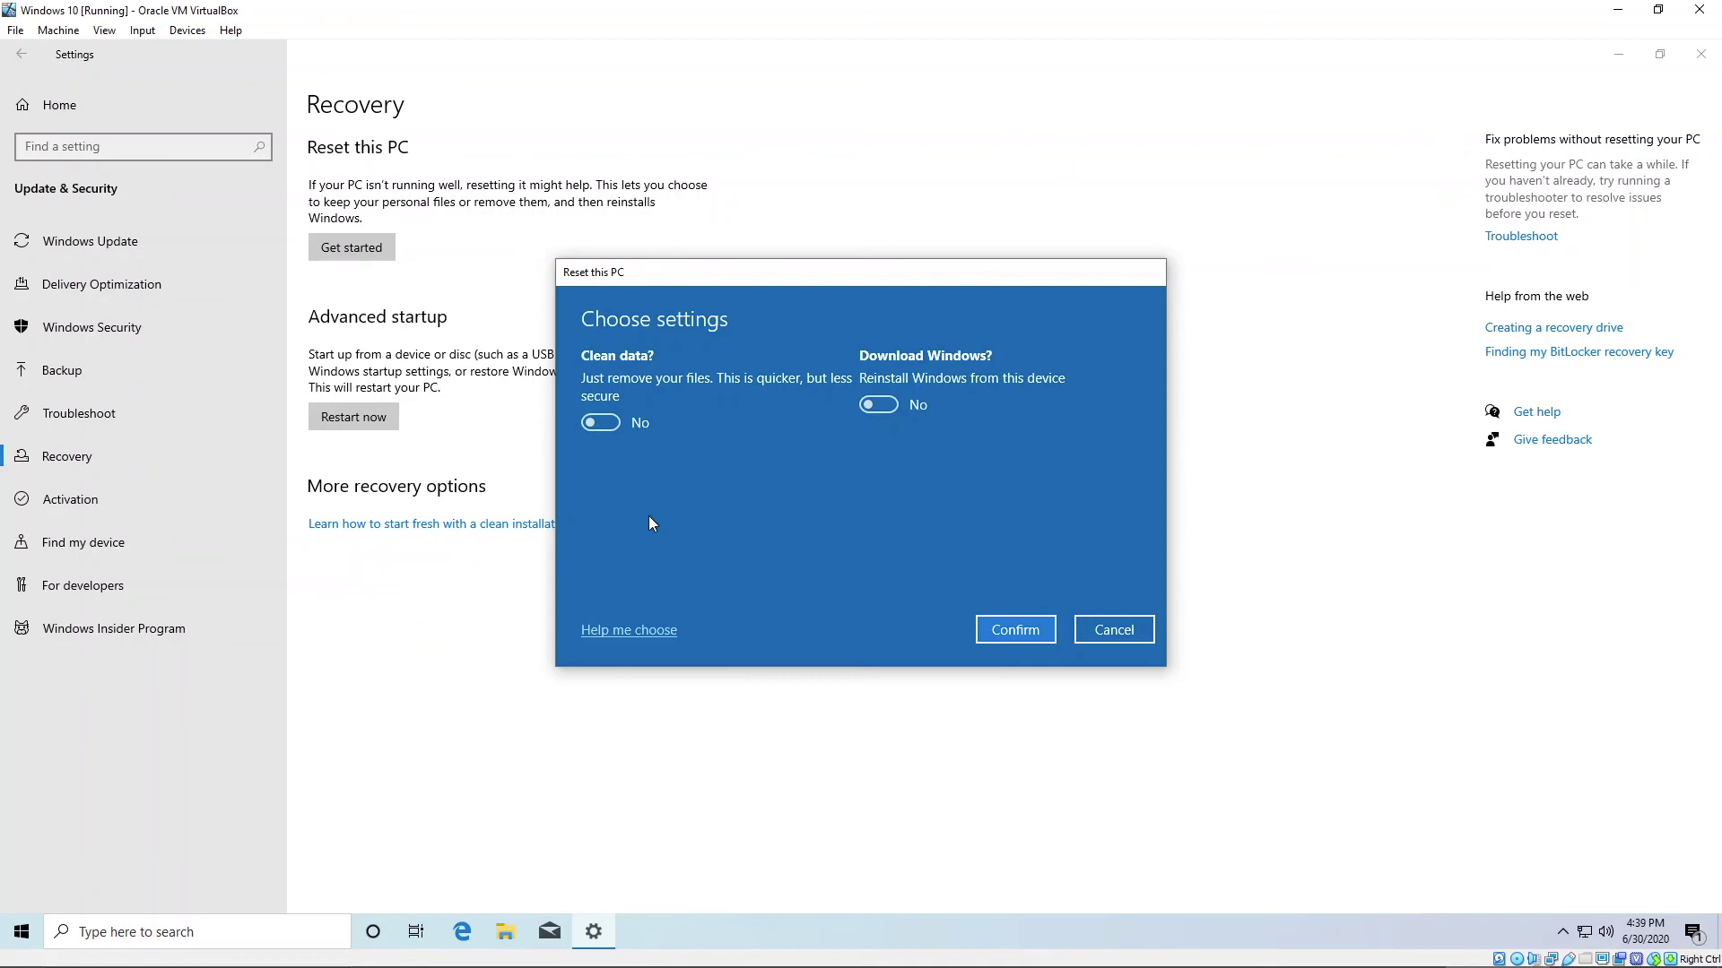
pyautogui.click(1015, 629)
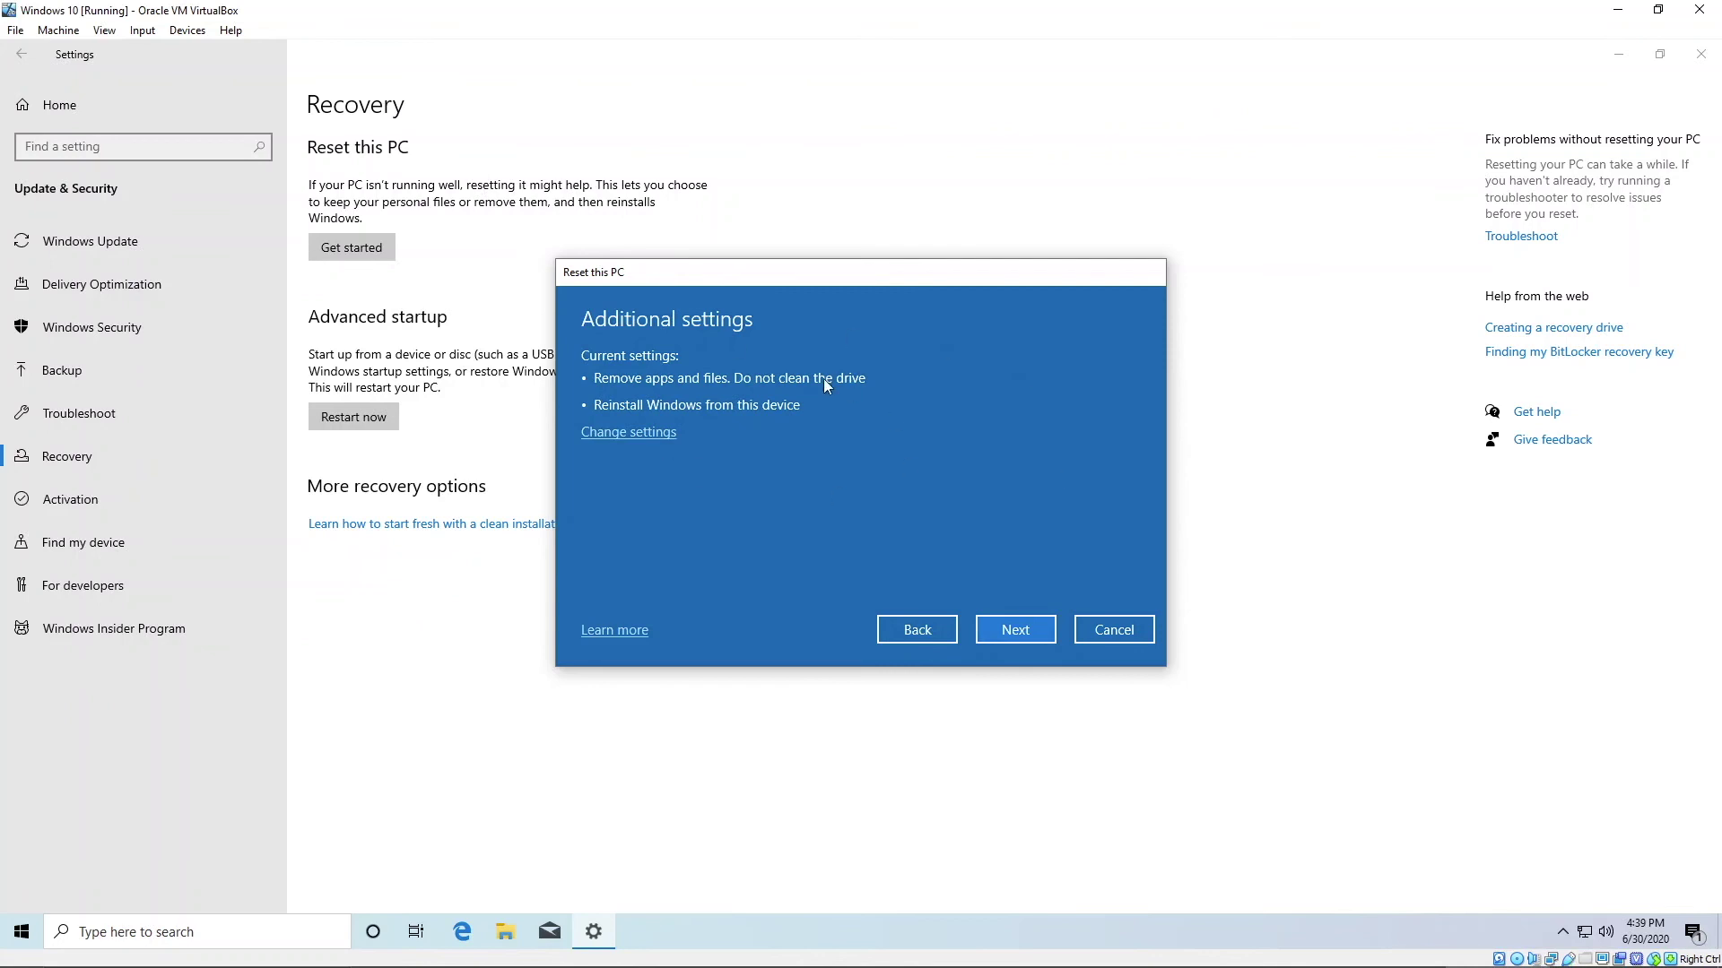
# Accept the reset settings summary and proceed to the final reset confirmation.
pyautogui.click(1014, 631)
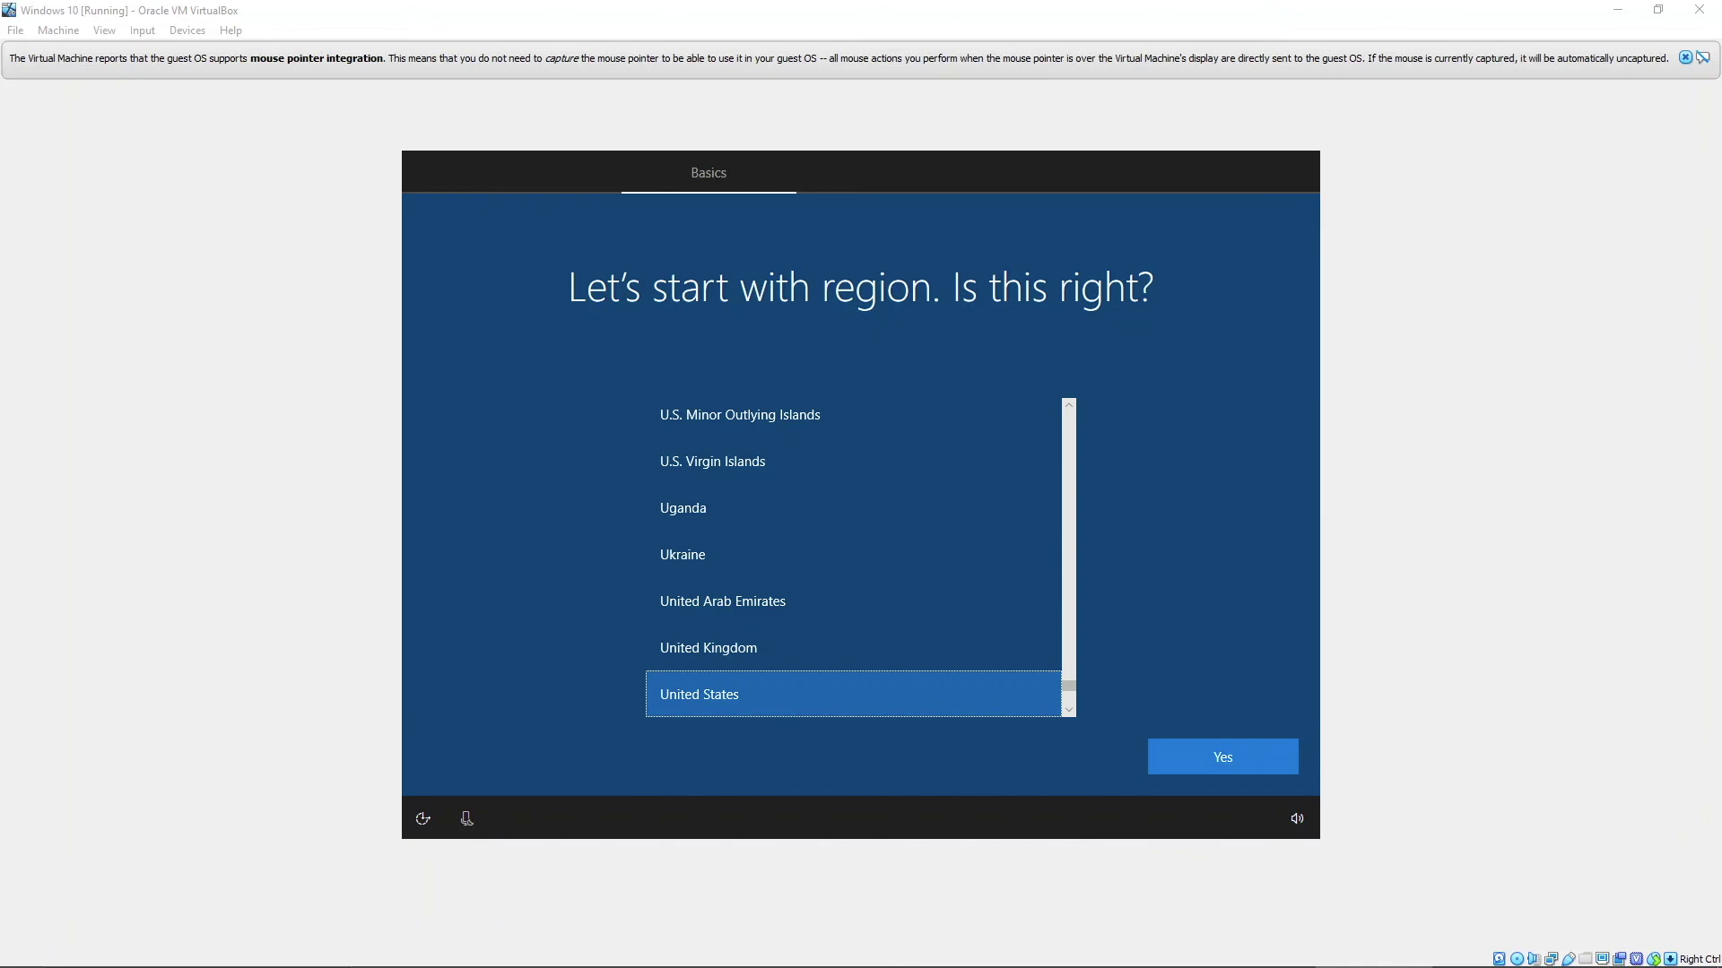
# Confirm United States as the region in Windows setup.
pyautogui.click(1236, 754)
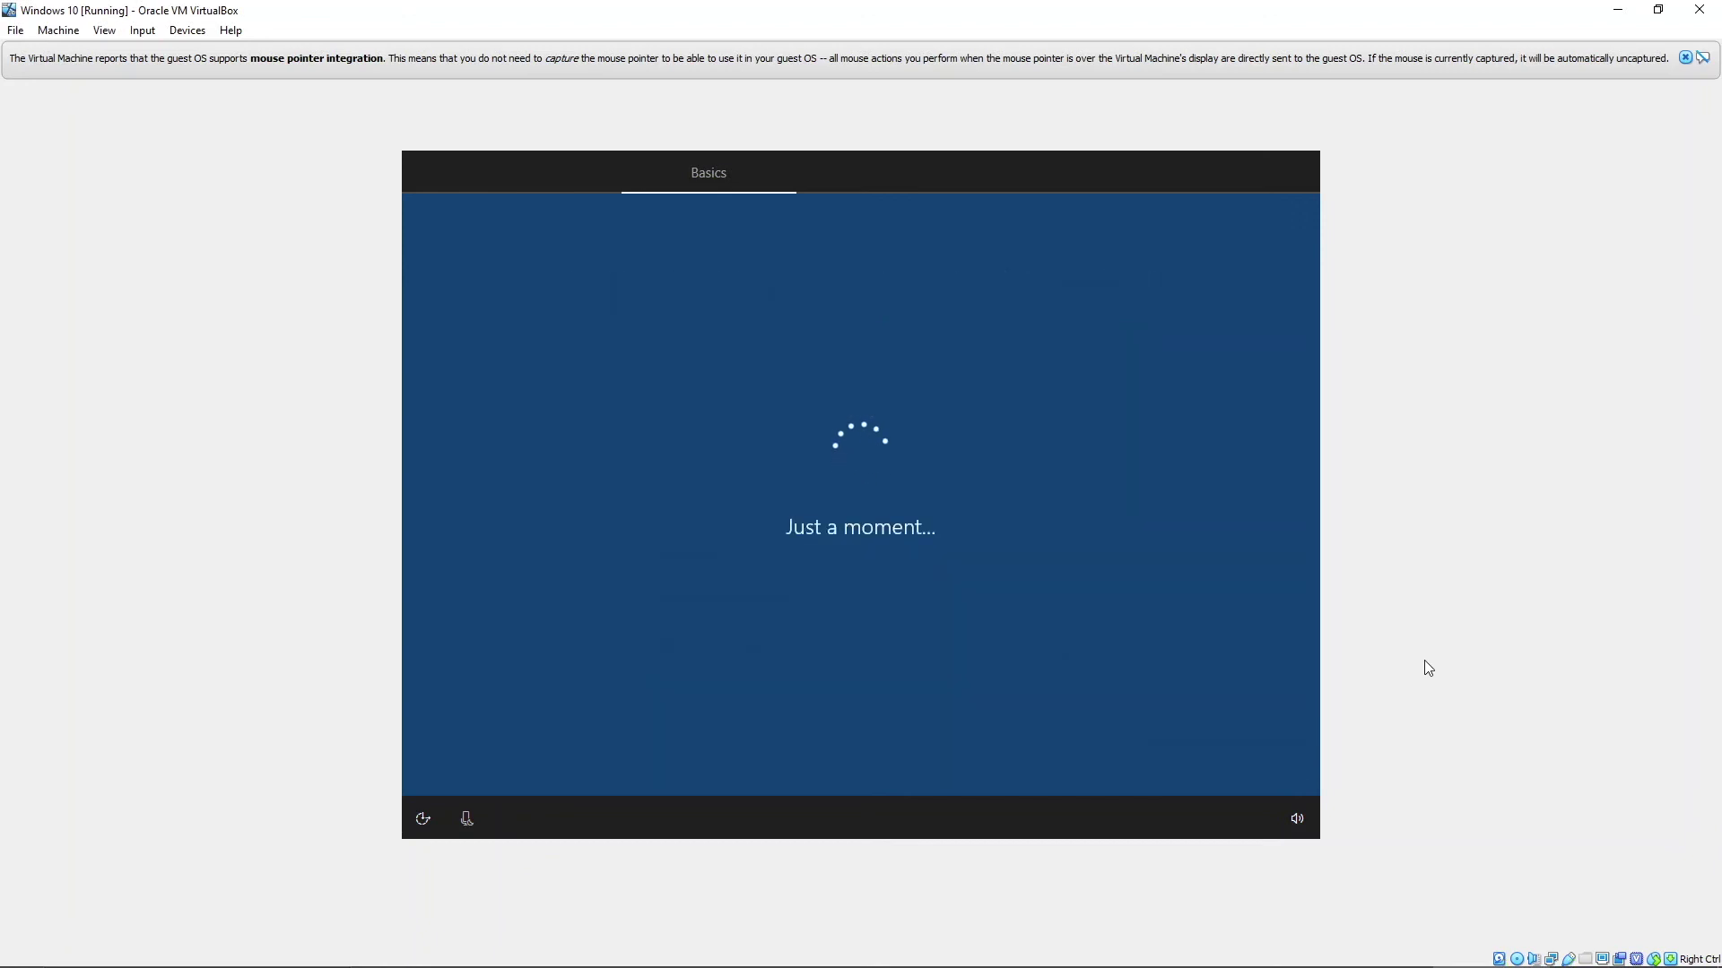